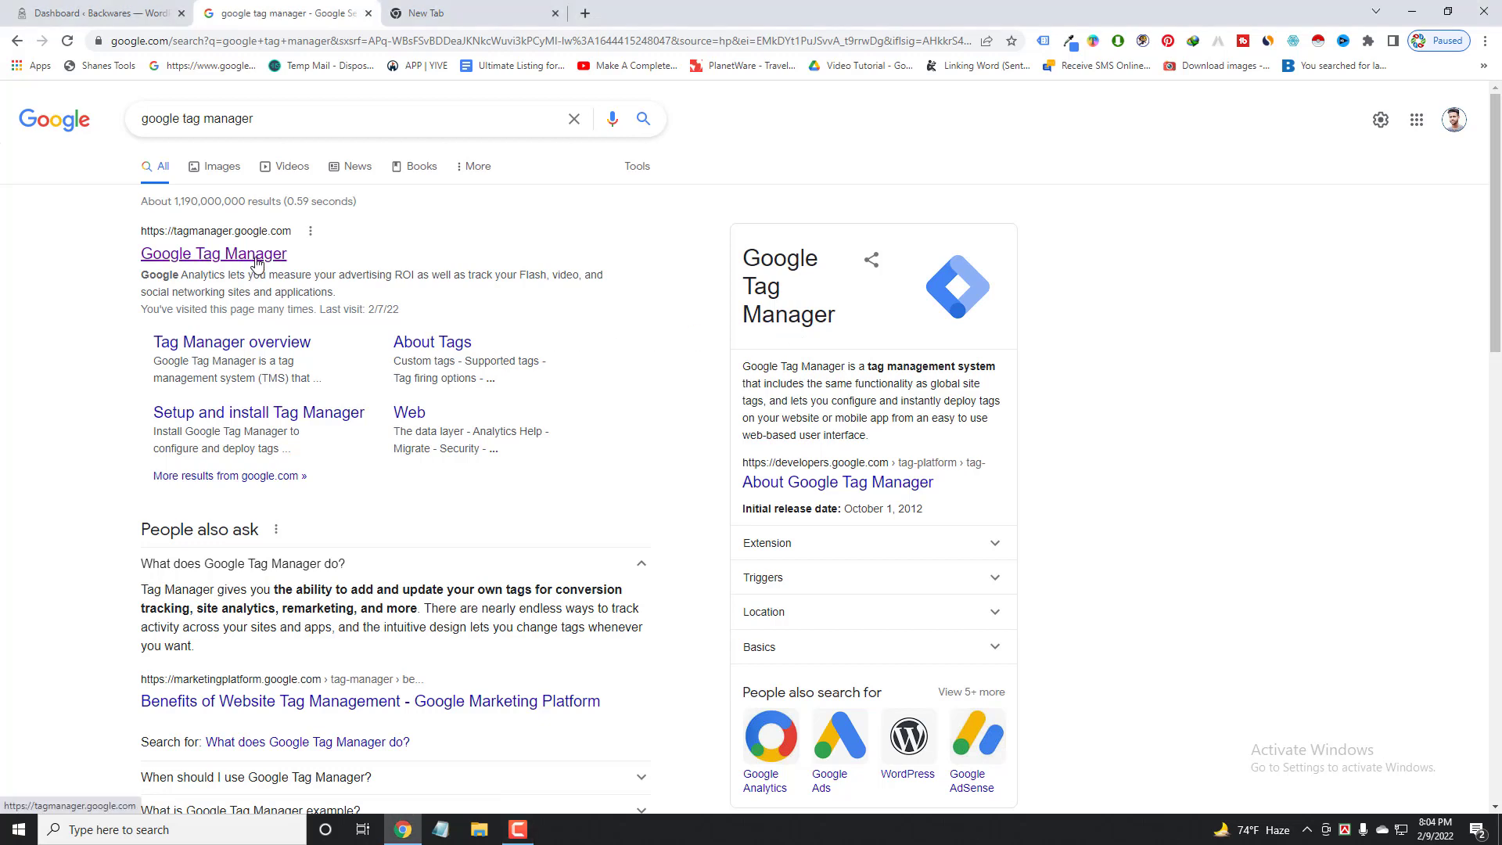
Open Google Tag Manager from the search results and start creating a new account.
click(256, 262)
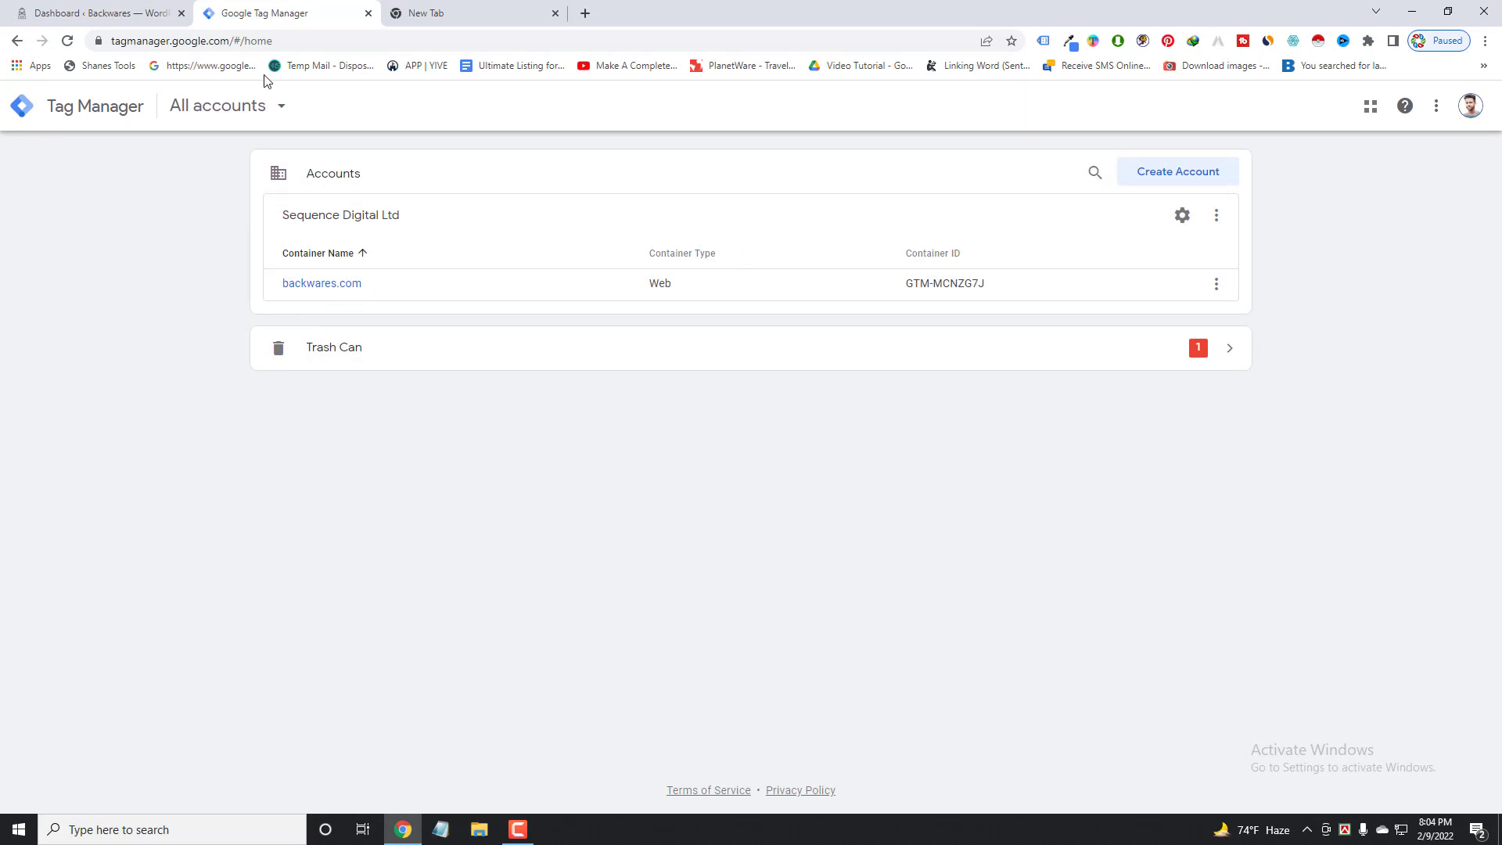
click(1177, 173)
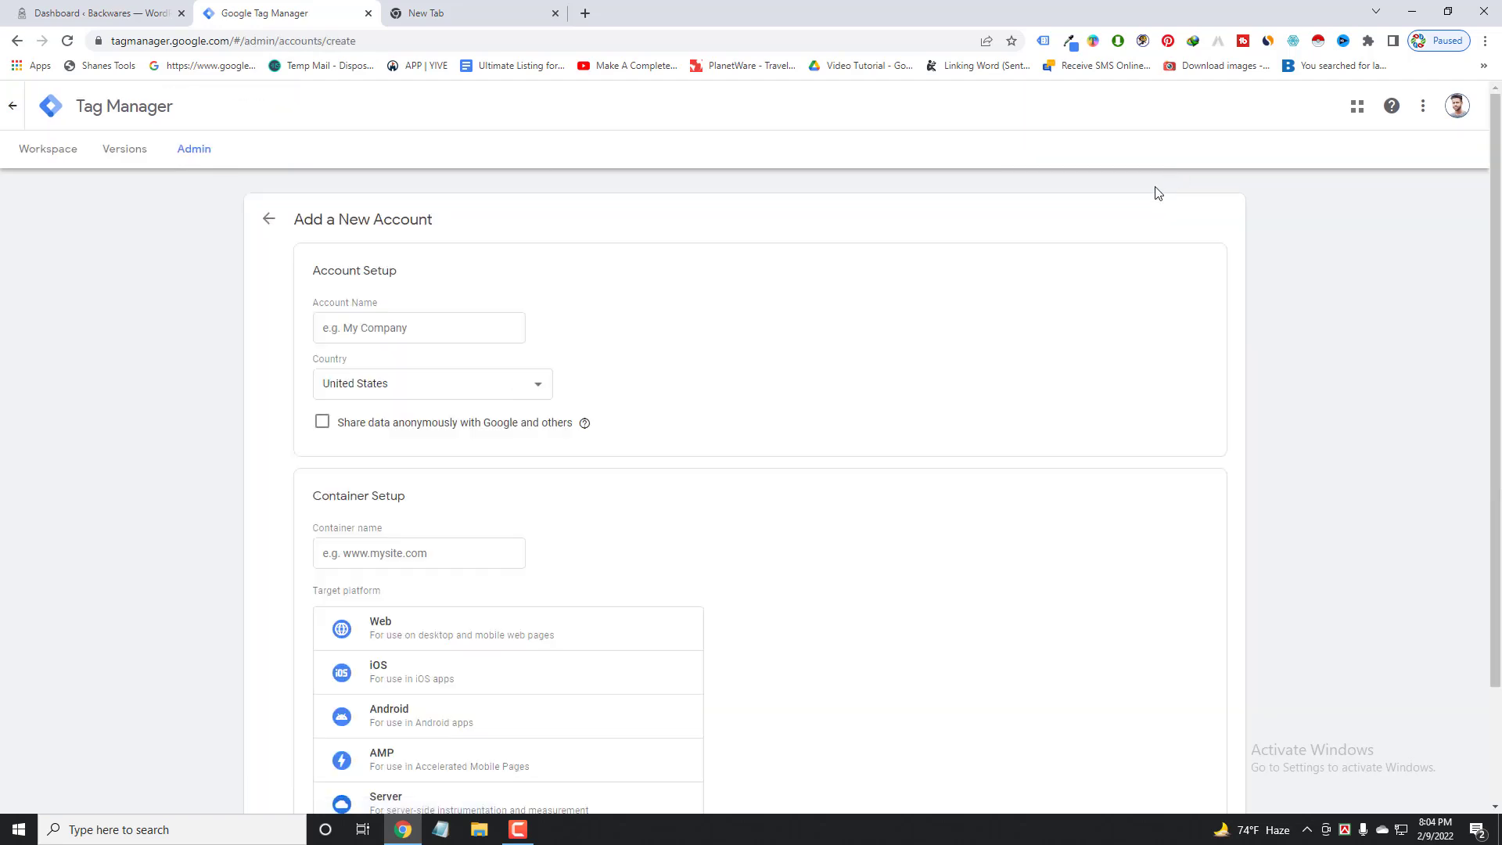
Name the new account GROW DIGITAL and set its country to Bangladesh.
click(370, 327)
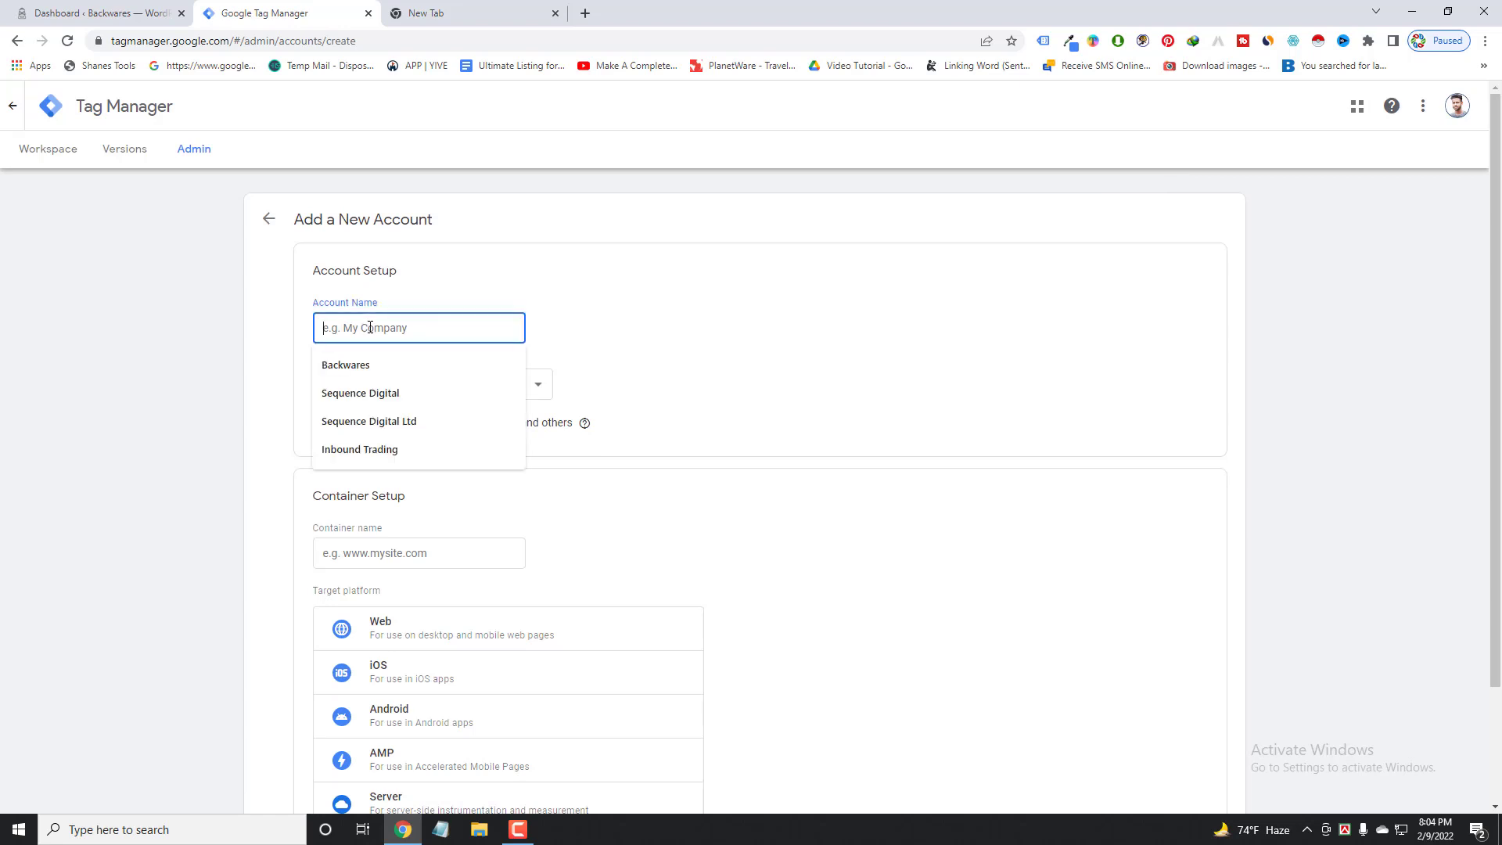
text(web)
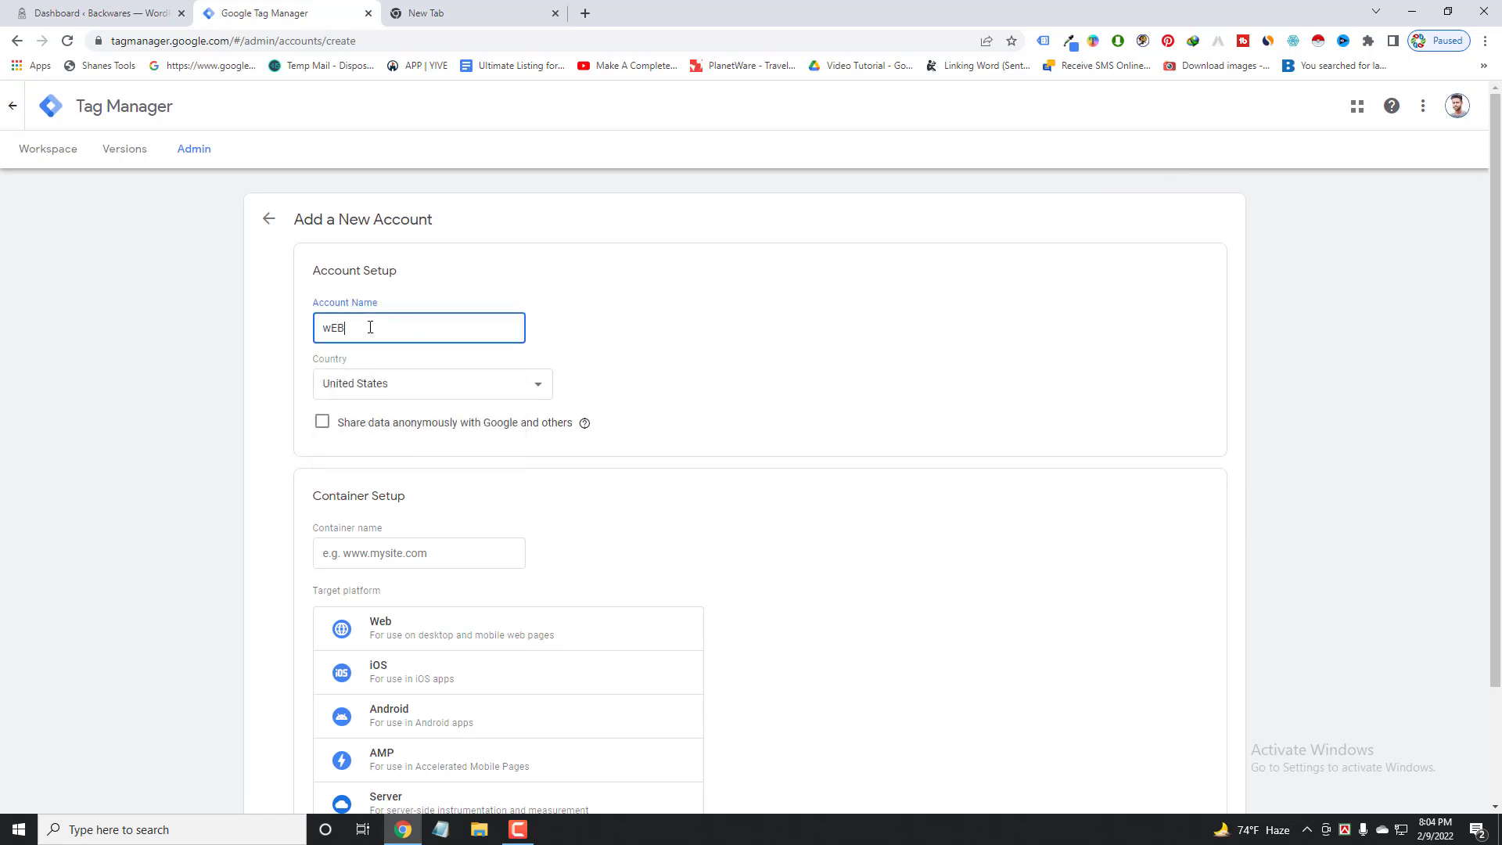
key(BackSpace)
key(BackSpace)
key(BackSpace)
text(gROW DIGITA)
triple_click(327, 334)
click(327, 334)
key(BackSpace)
text(G)
click(404, 382)
key(b)
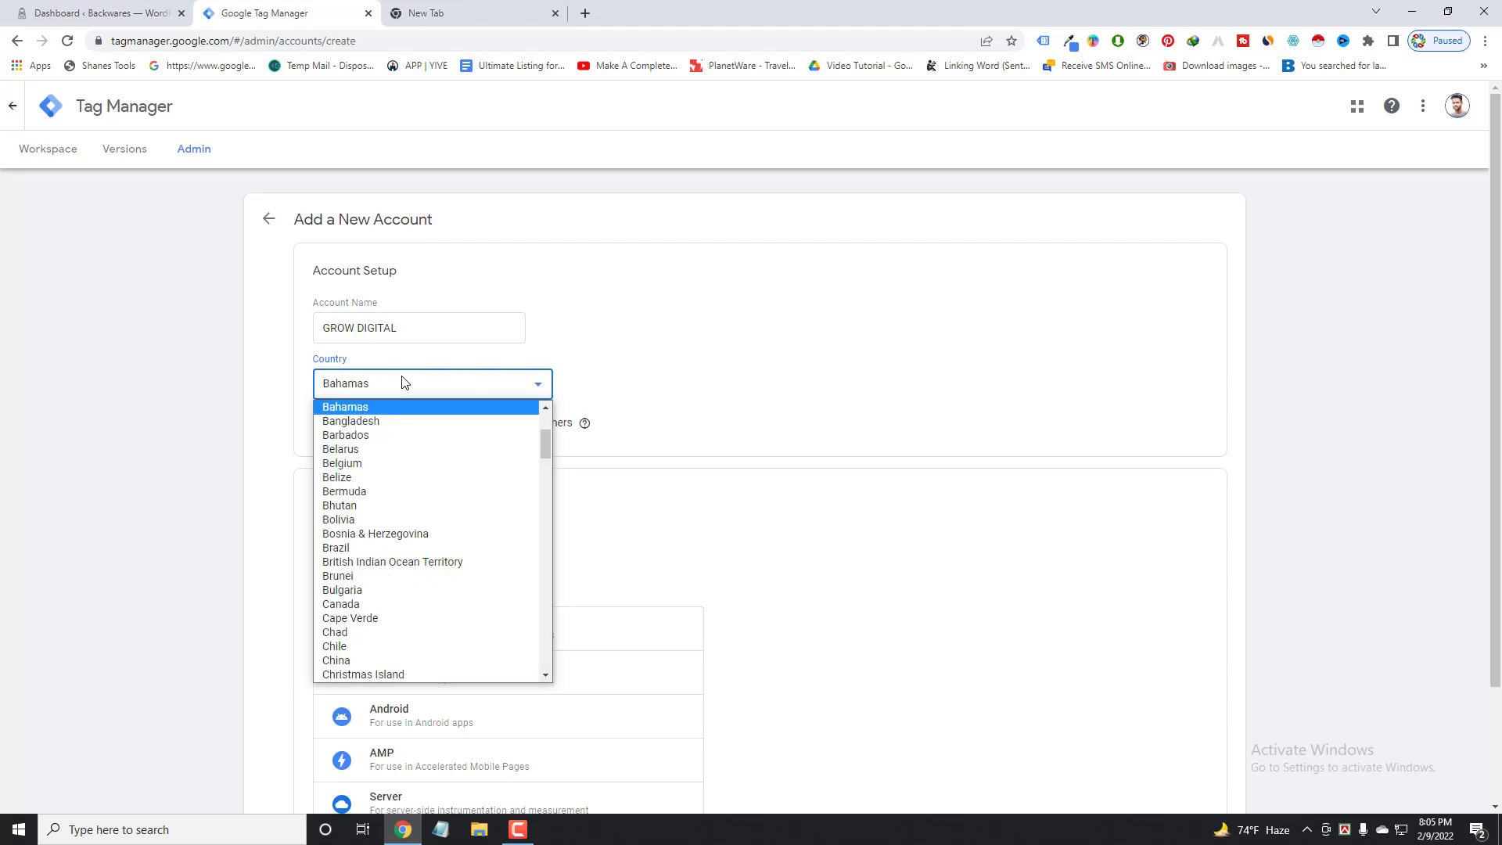
click(384, 422)
click(377, 561)
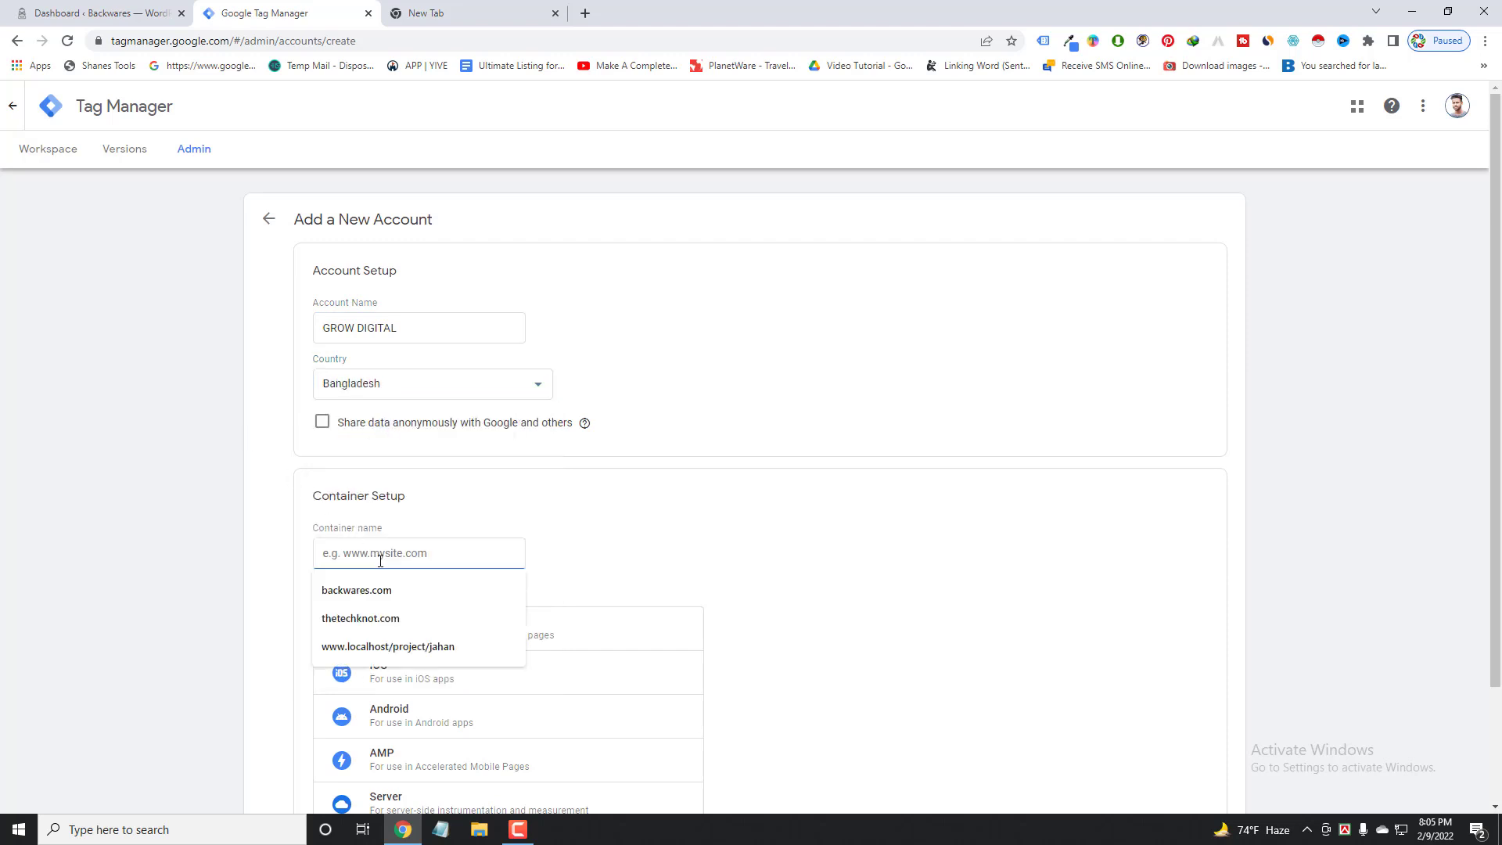
click(662, 543)
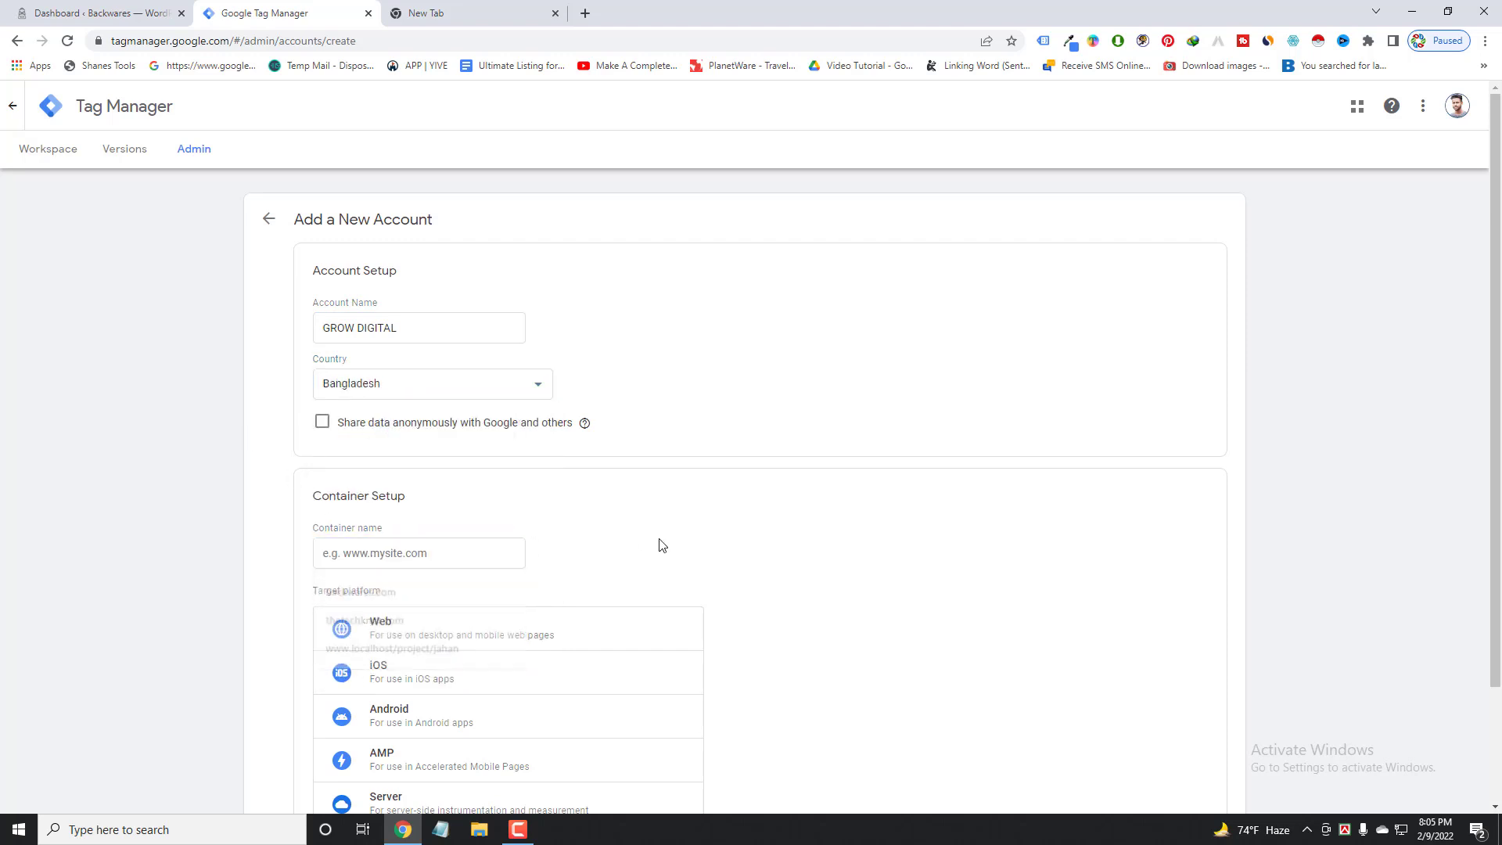
click(381, 555)
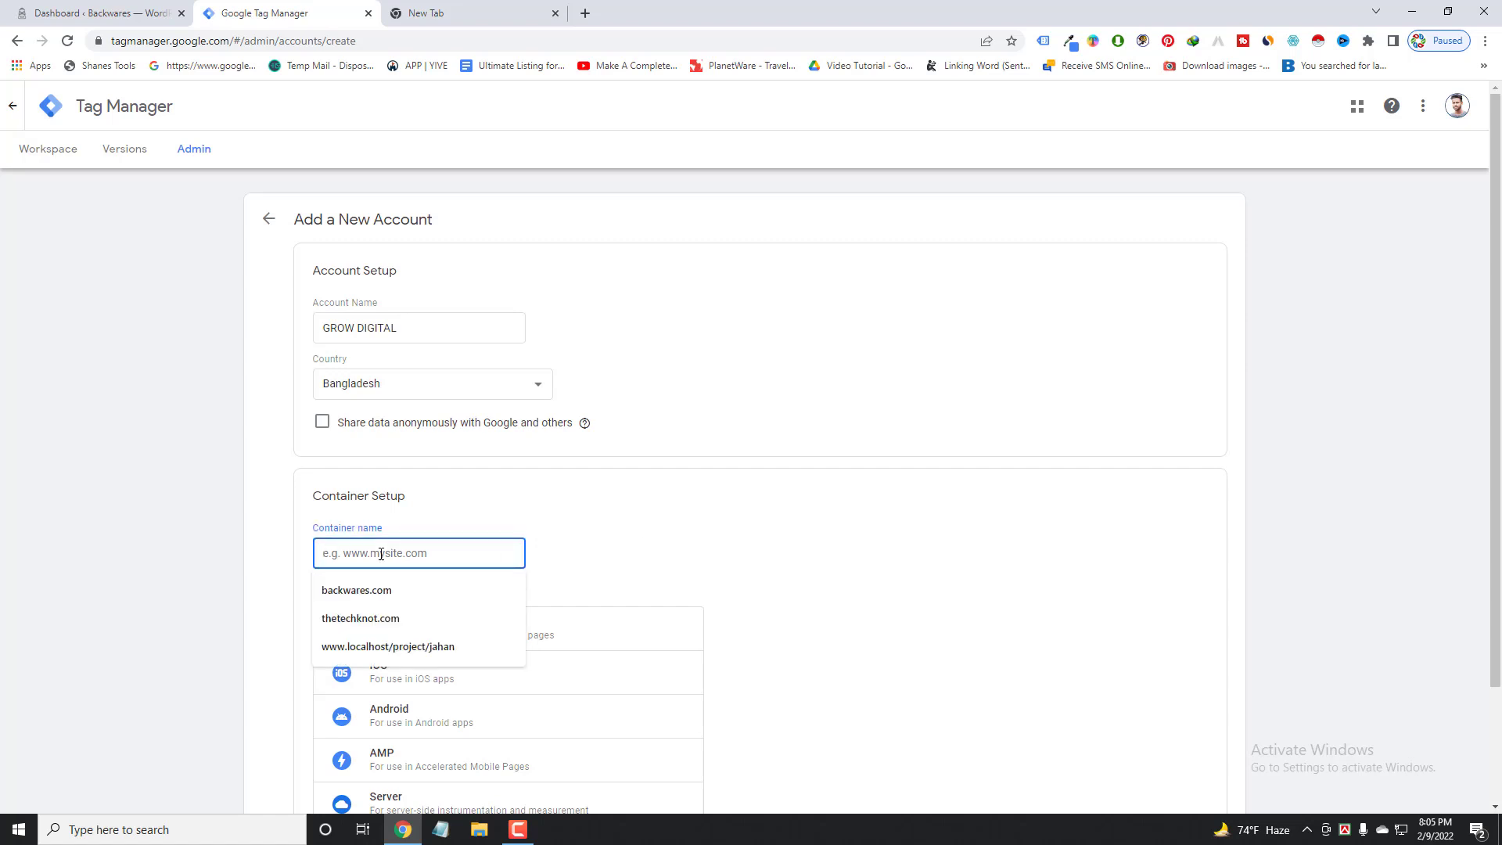
text(ww)
key(BackSpace)
key(BackSpace)
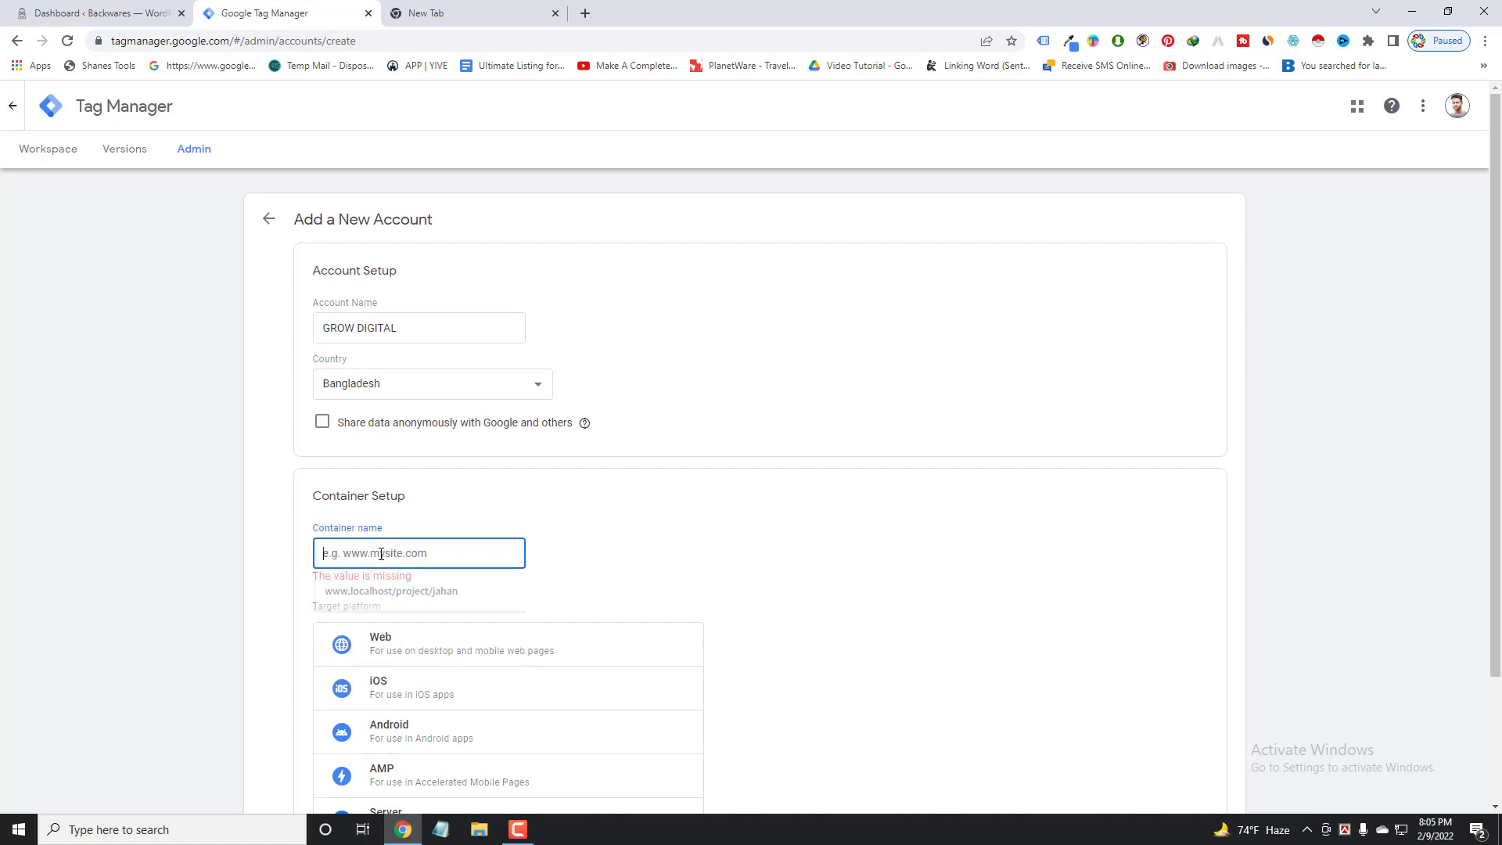
text(www)
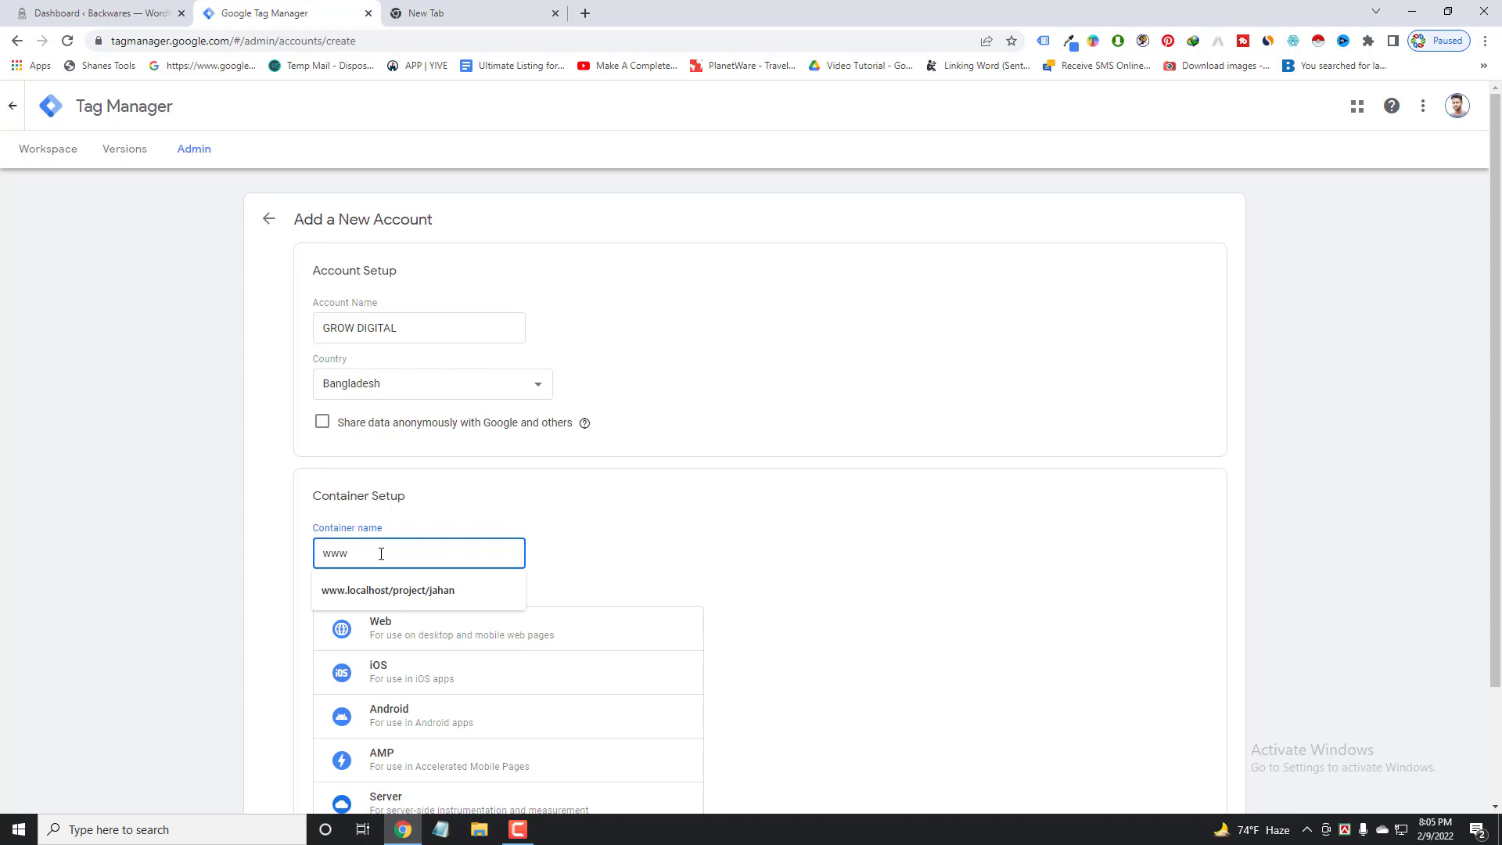
text(.gro)
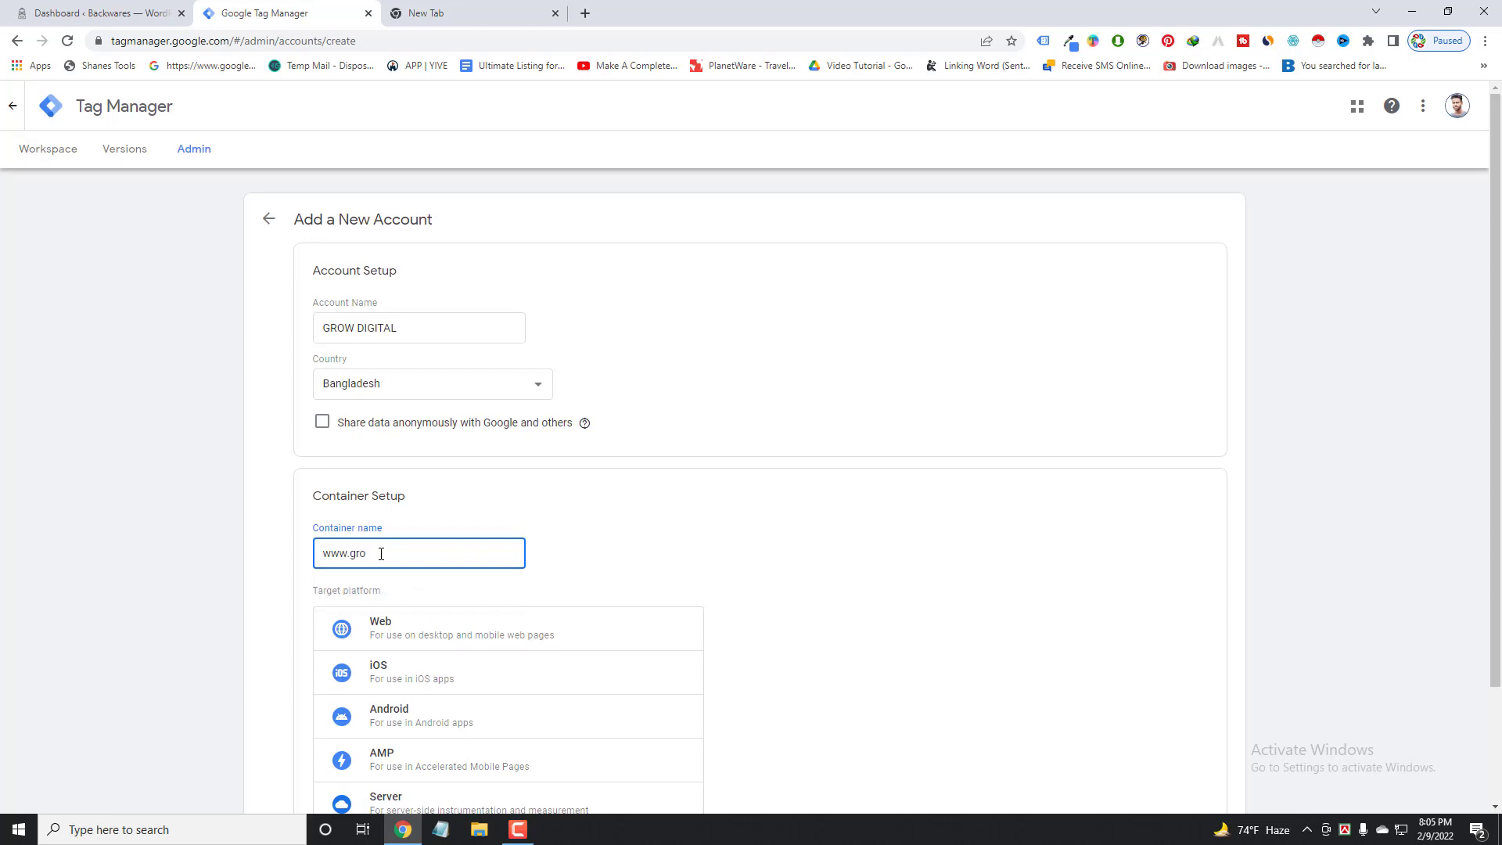
text(wdigital.com)
click(211, 539)
scroll(453, 608, down, 1)
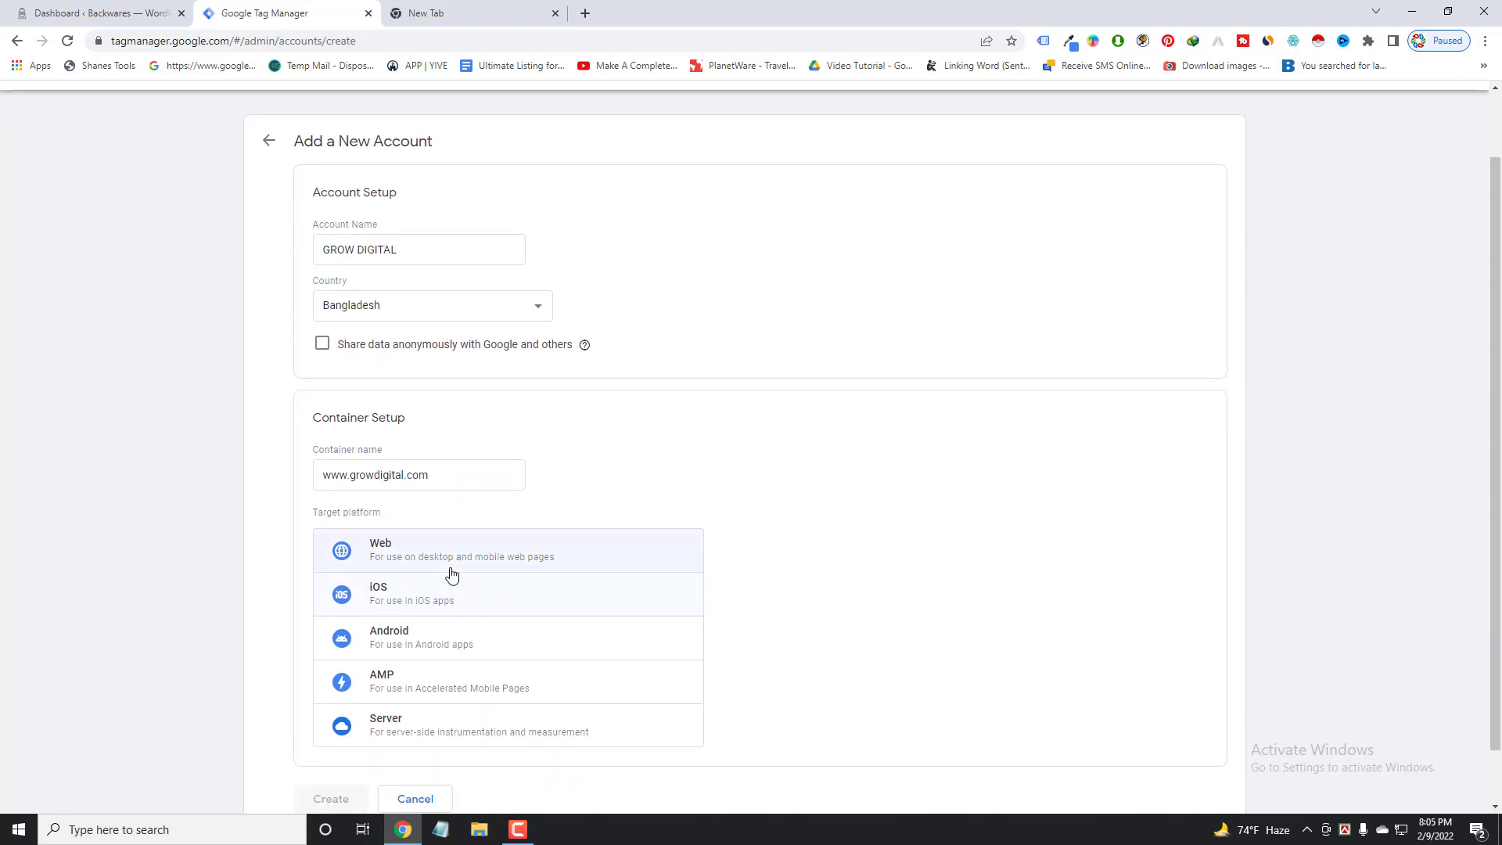
click(457, 559)
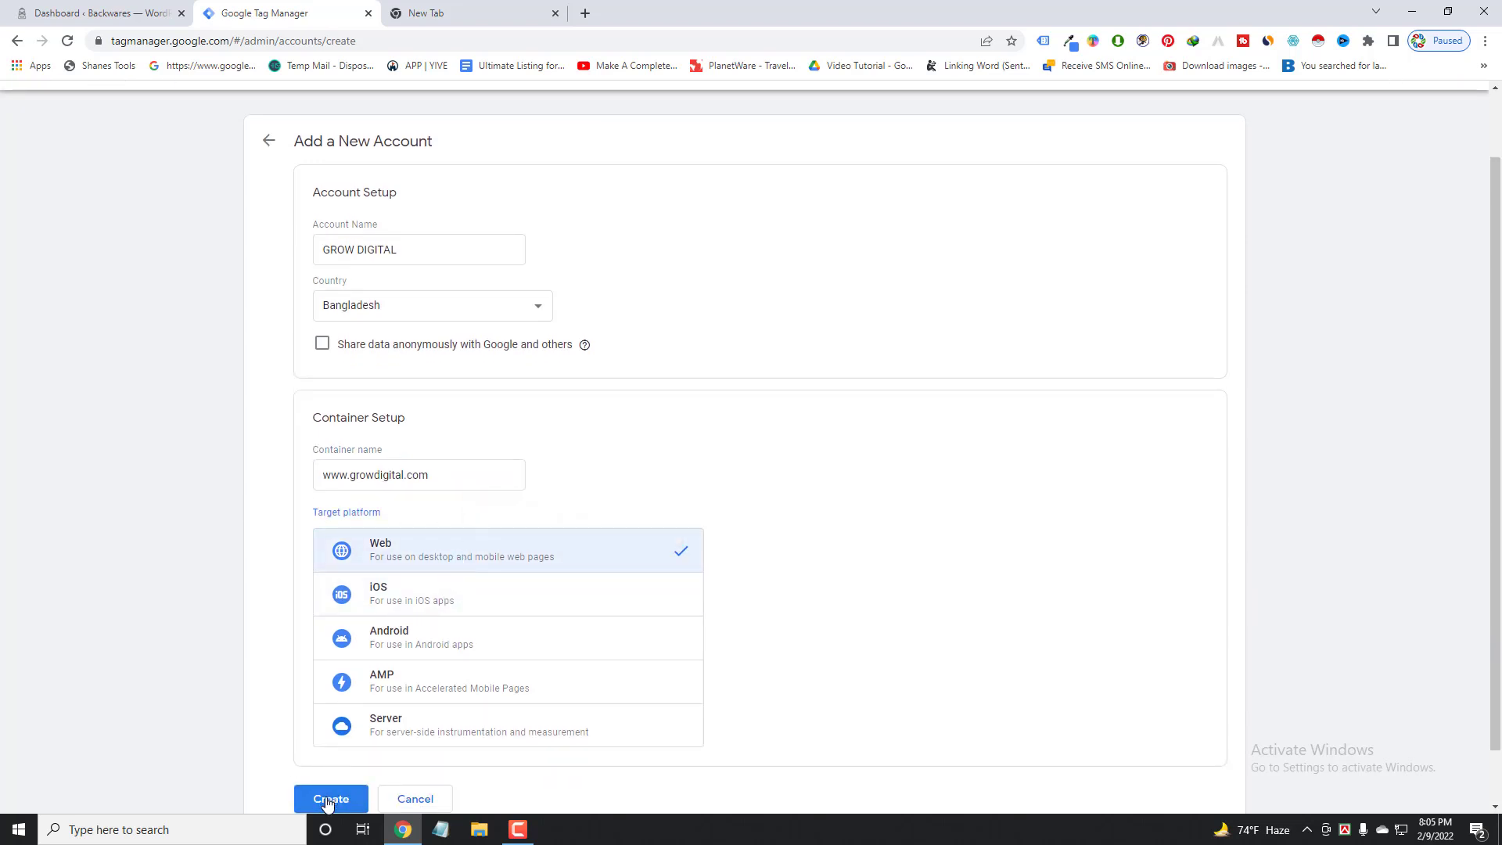
Leave the new account form without creating it and highlight the container ID on the backwares.com admin page.
click(271, 138)
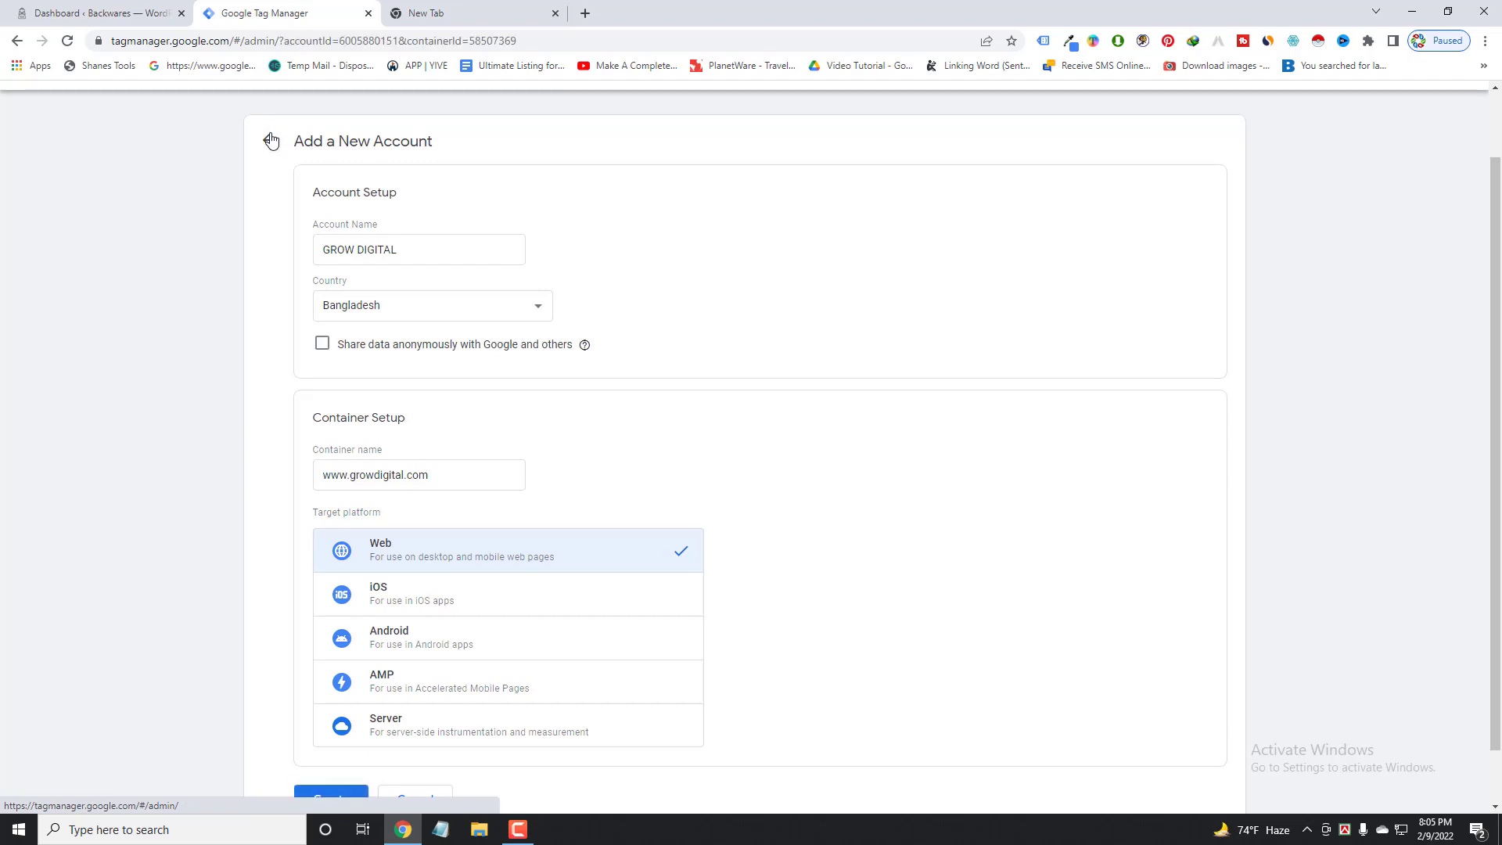
click(271, 141)
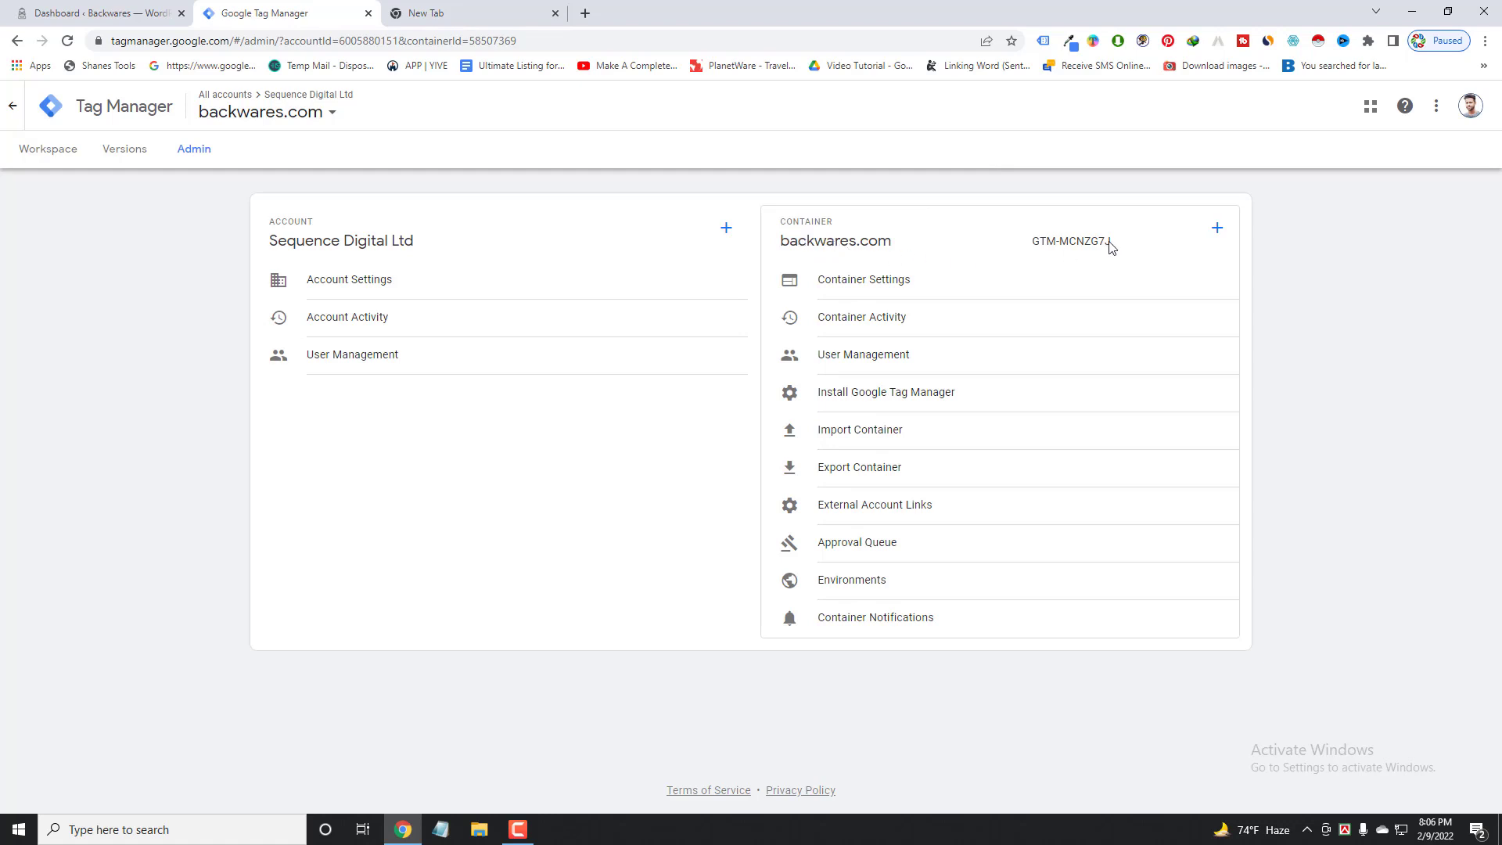
drag(1115, 242, 1037, 247)
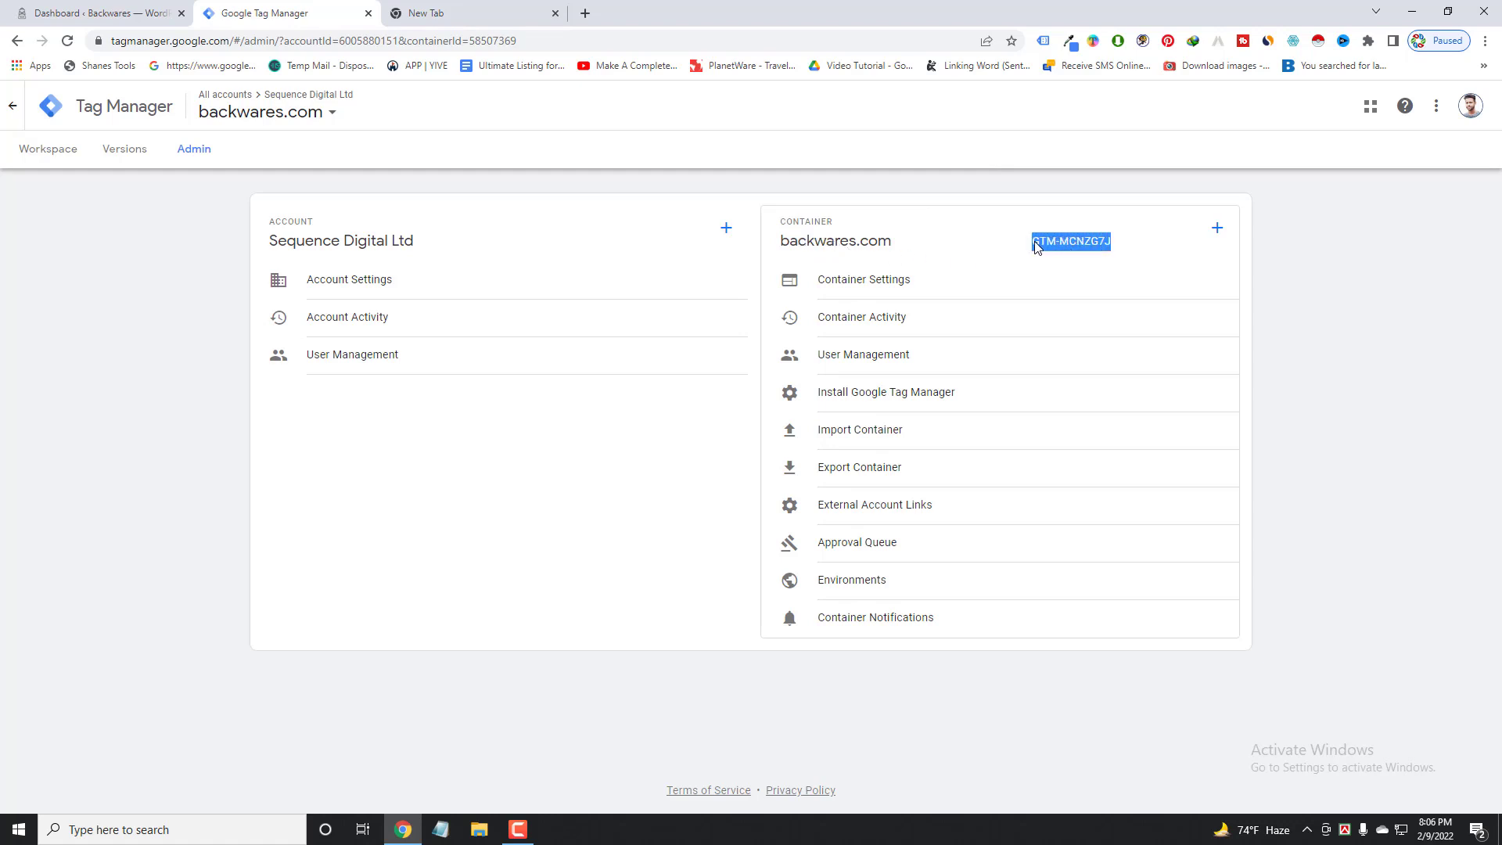
click(1132, 249)
drag(1127, 244, 1035, 244)
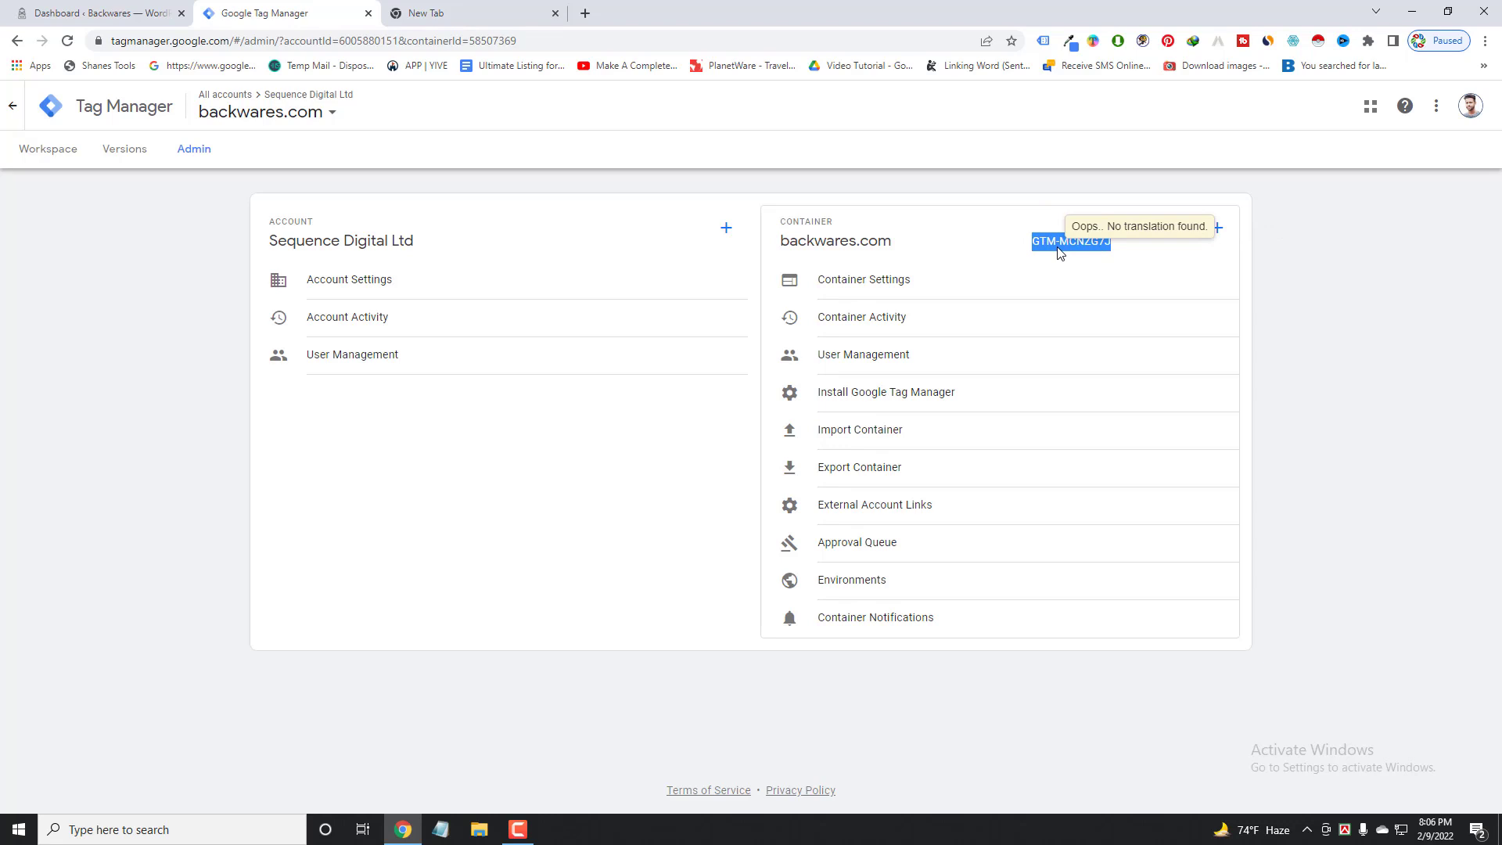
click(1062, 248)
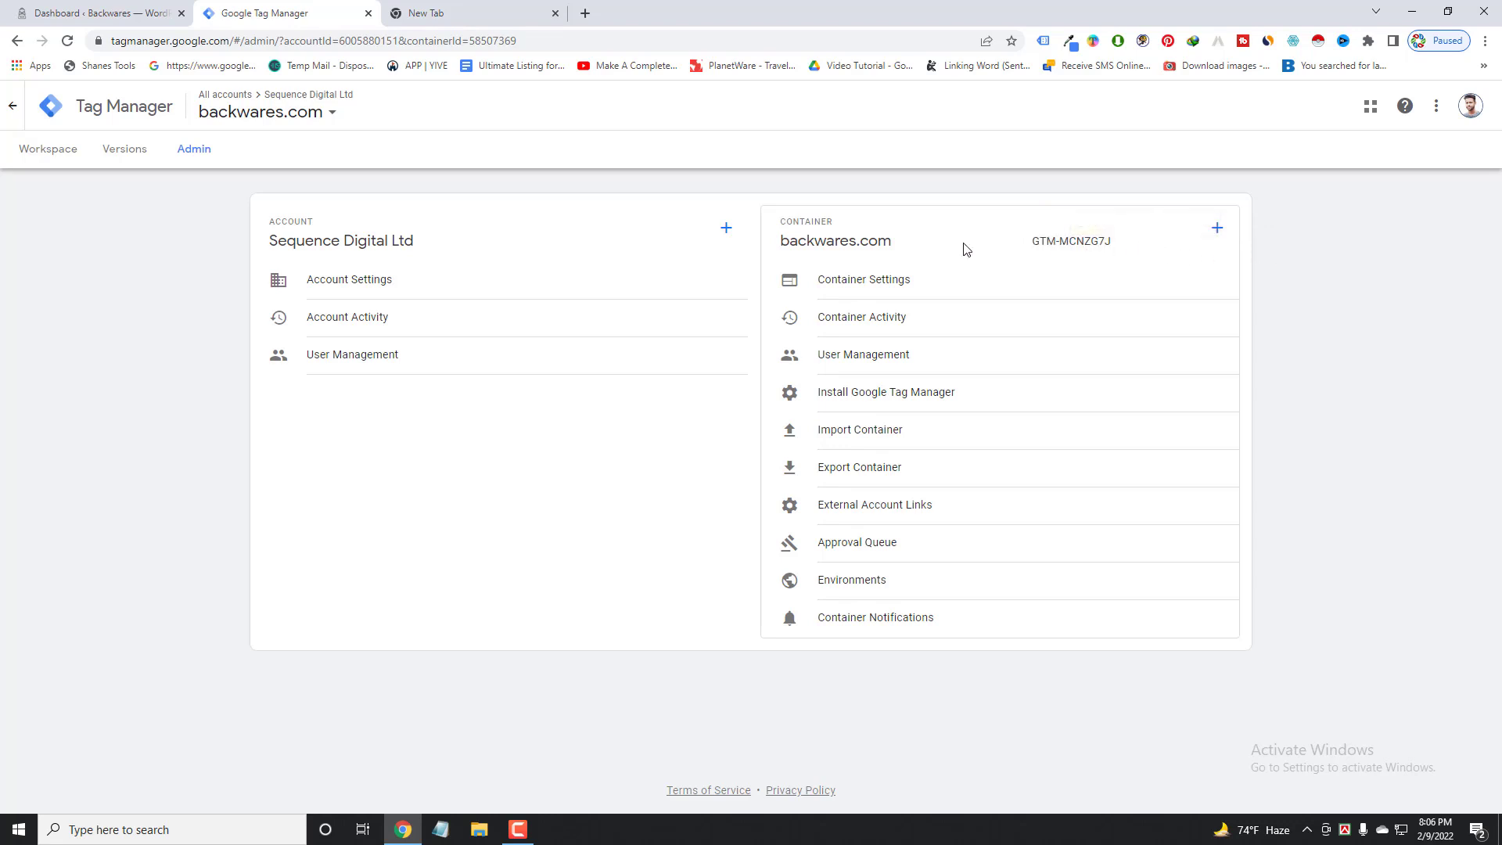
Open the install code from the backwares.com workspace and copy the full Google Tag Manager snippet for the <head> section.
click(67, 156)
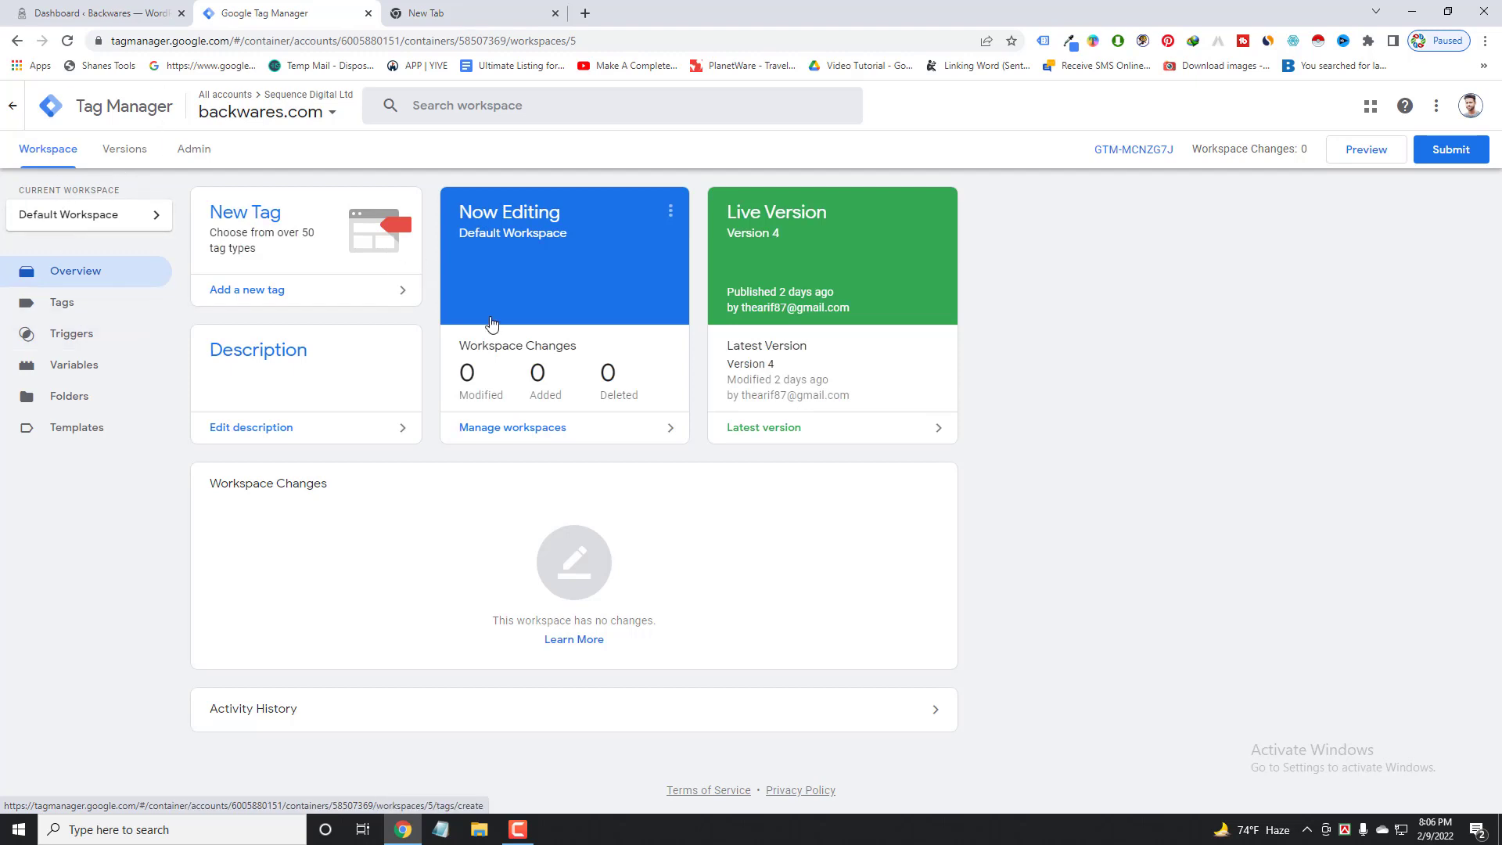
click(1138, 153)
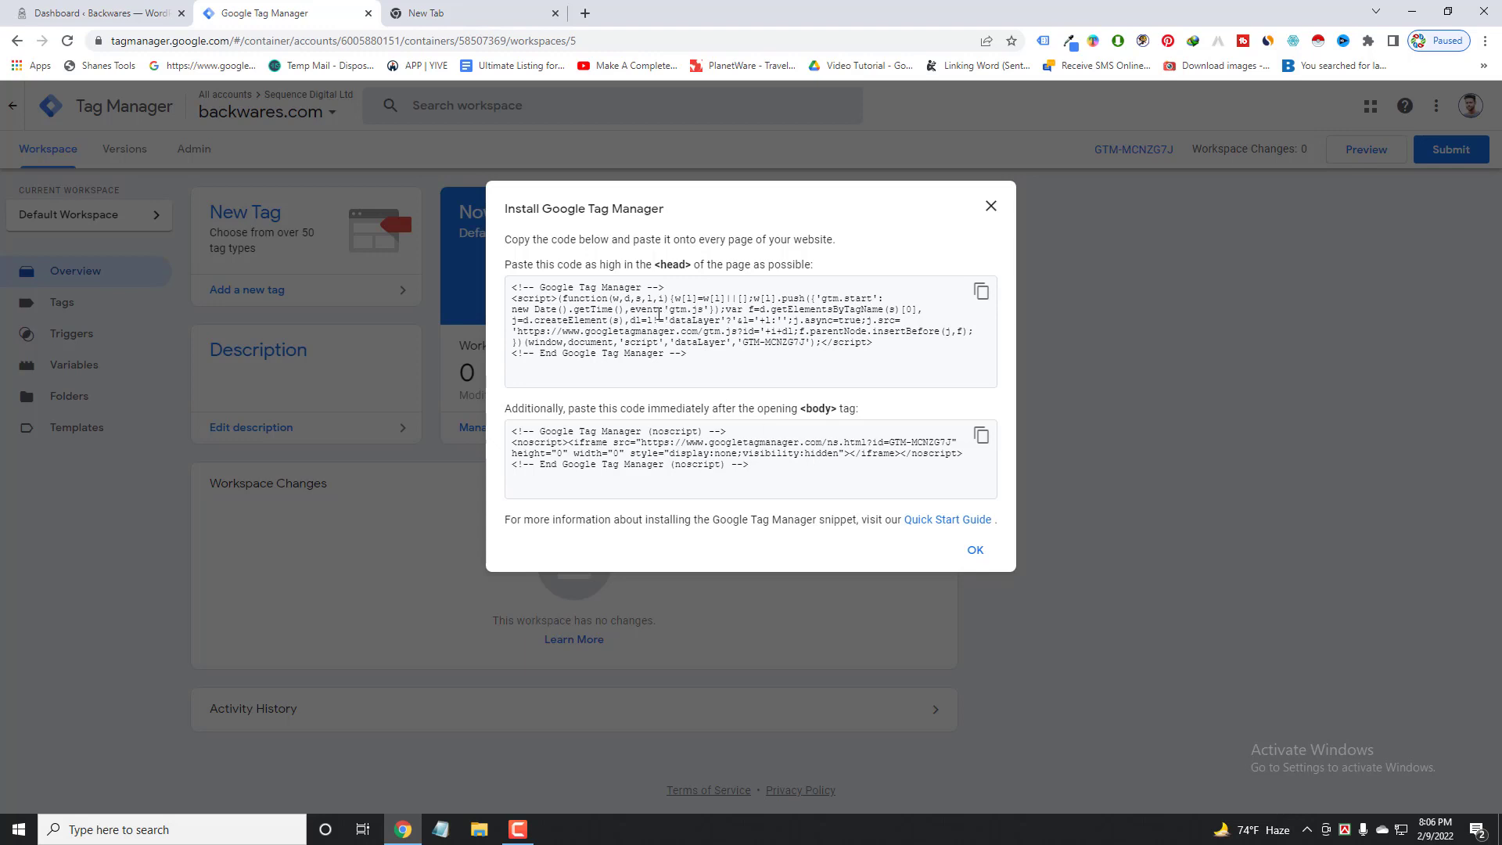
drag(683, 353, 510, 287)
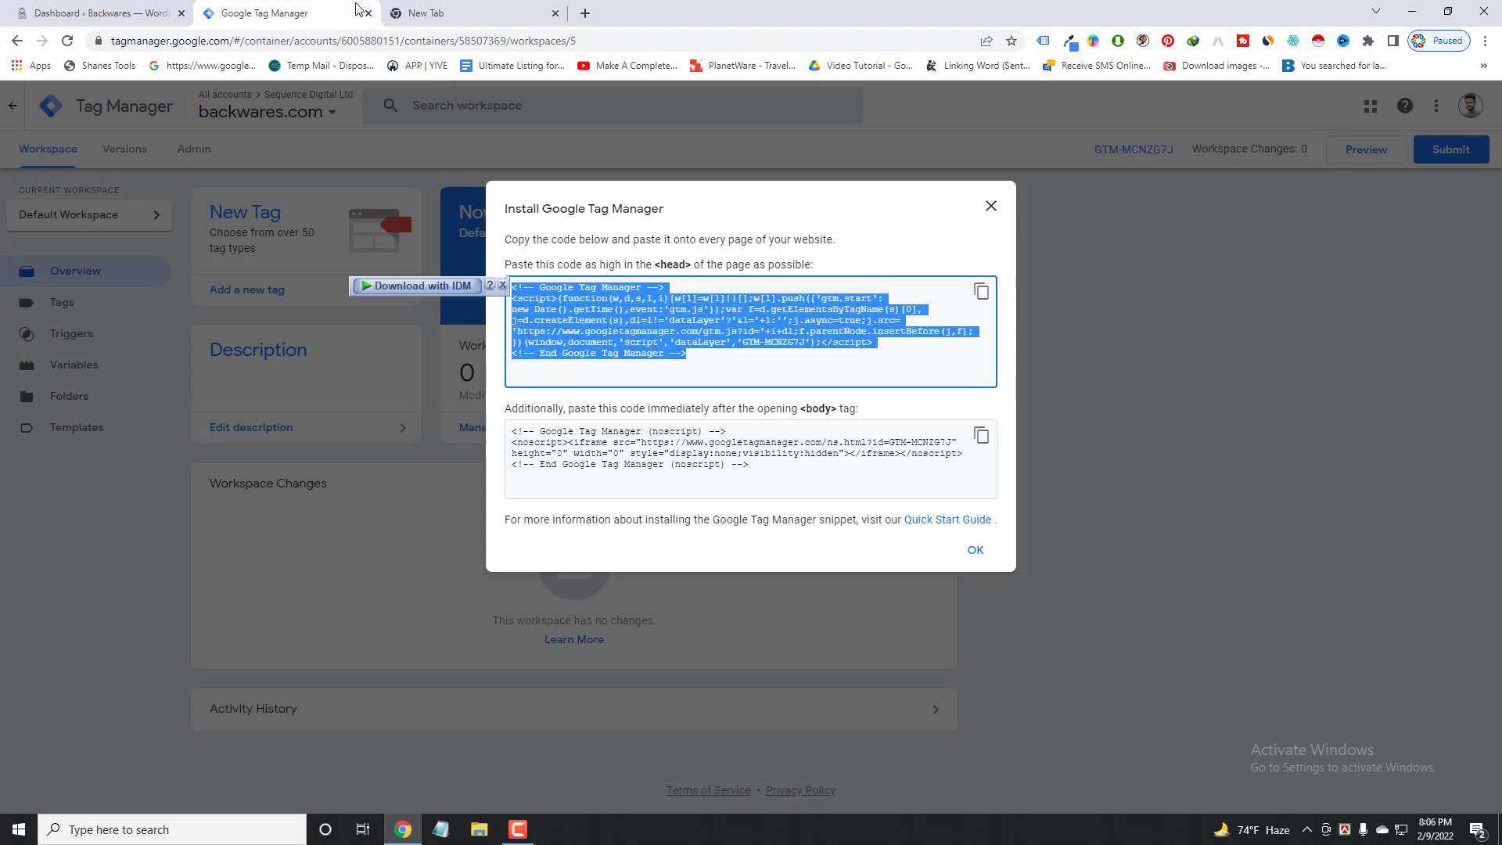
Switch to the WordPress dashboard and open the Astra theme's header.php in the Theme File Editor.
click(107, 9)
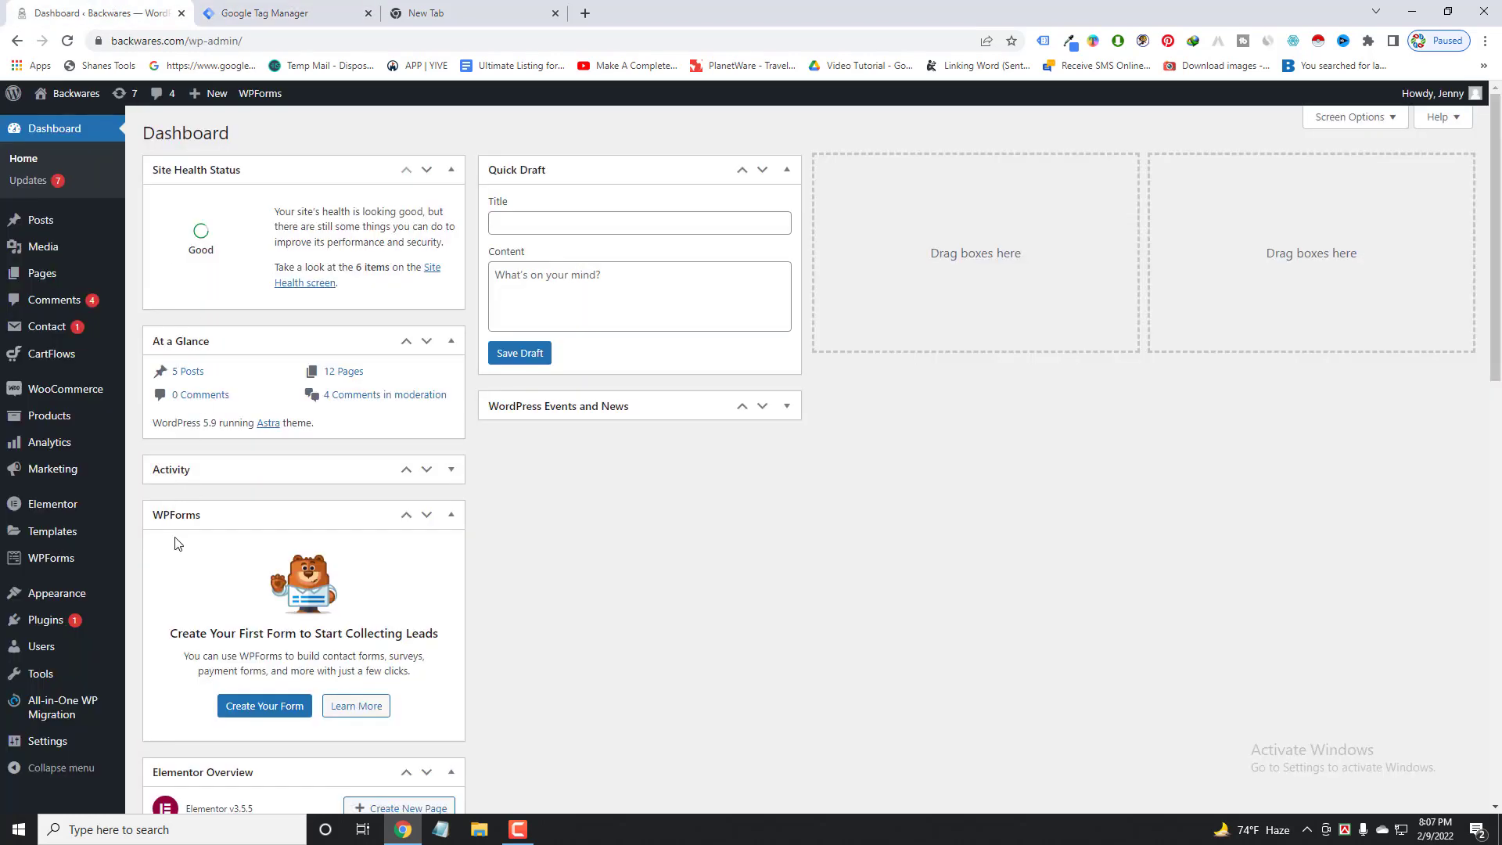
mouse_move(63, 594)
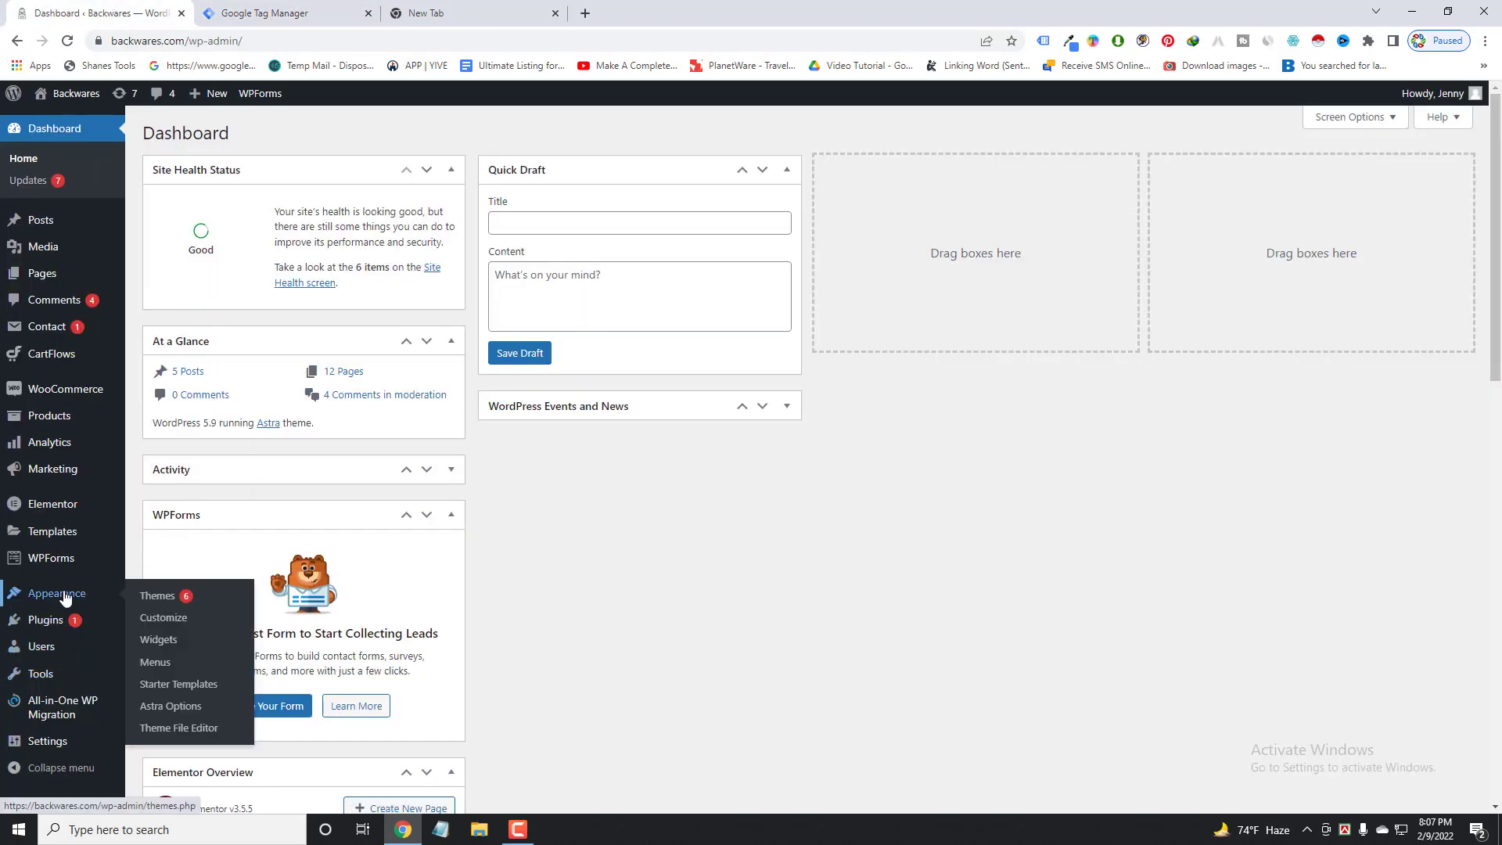
click(178, 730)
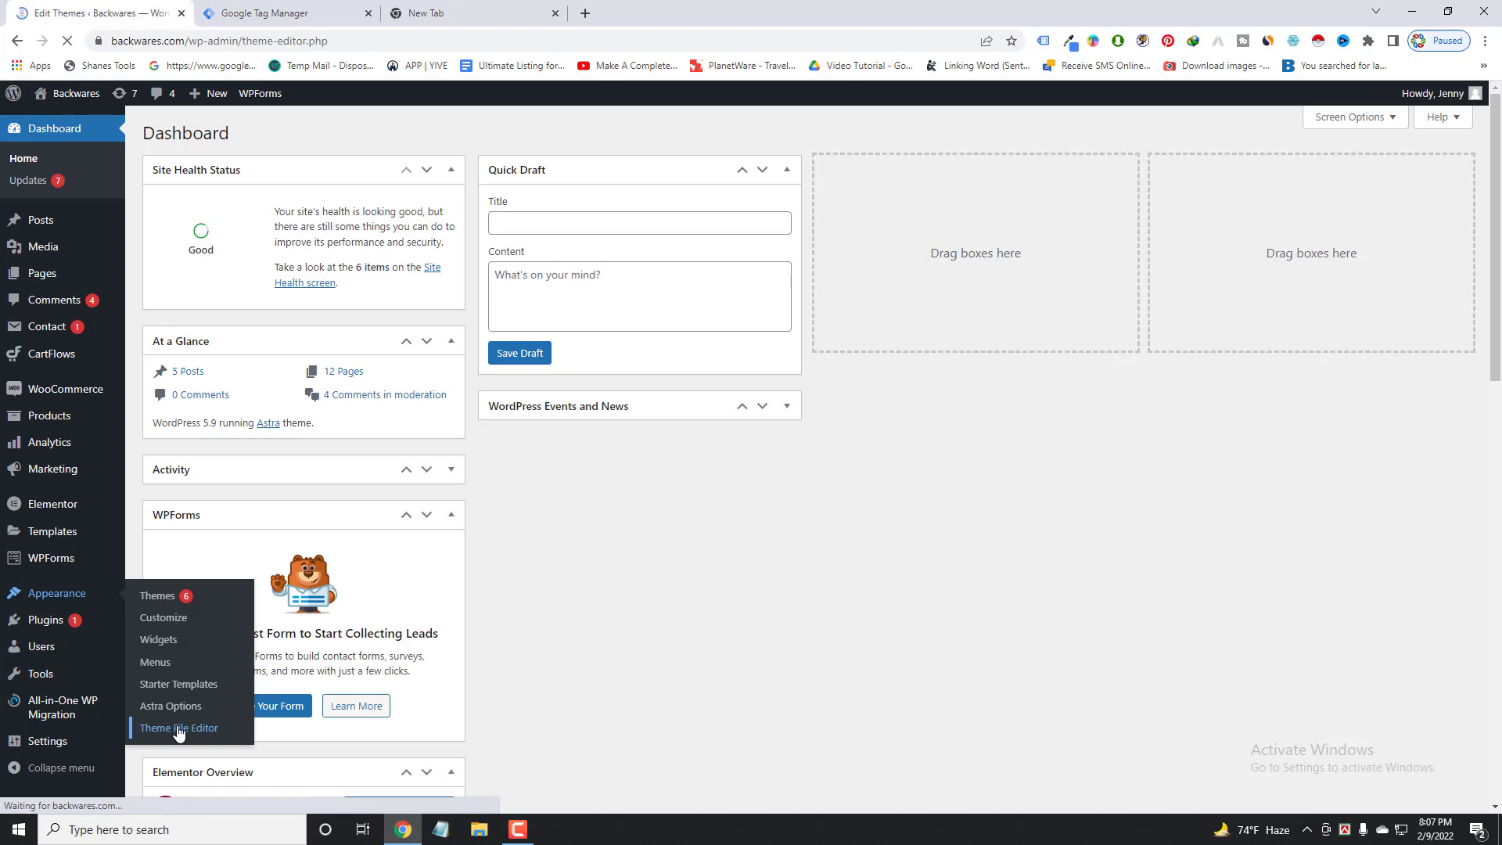
scroll(1107, 453, down, 3)
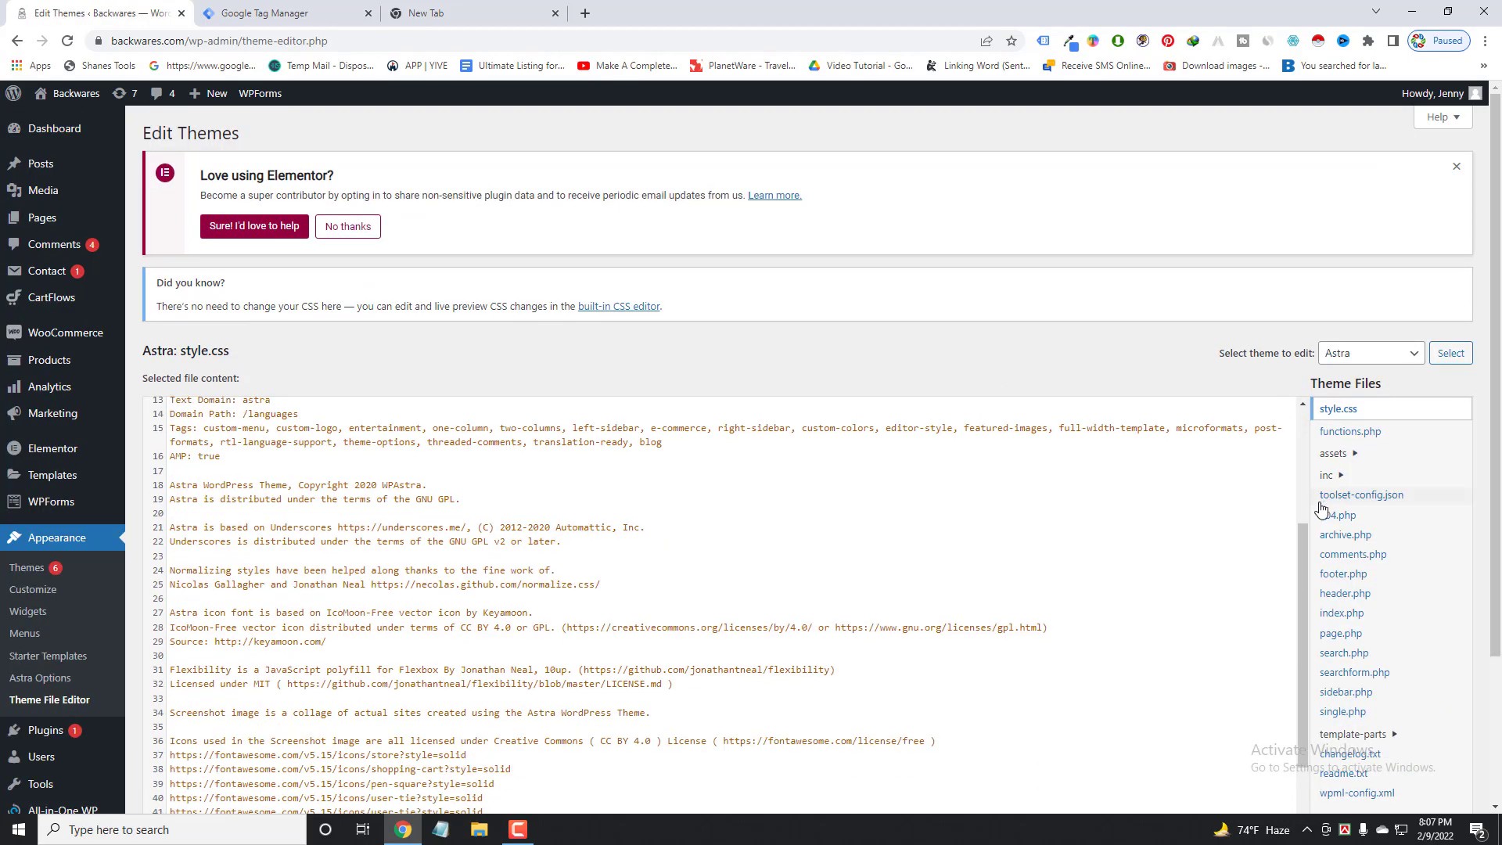
scroll(1322, 509, down, 2)
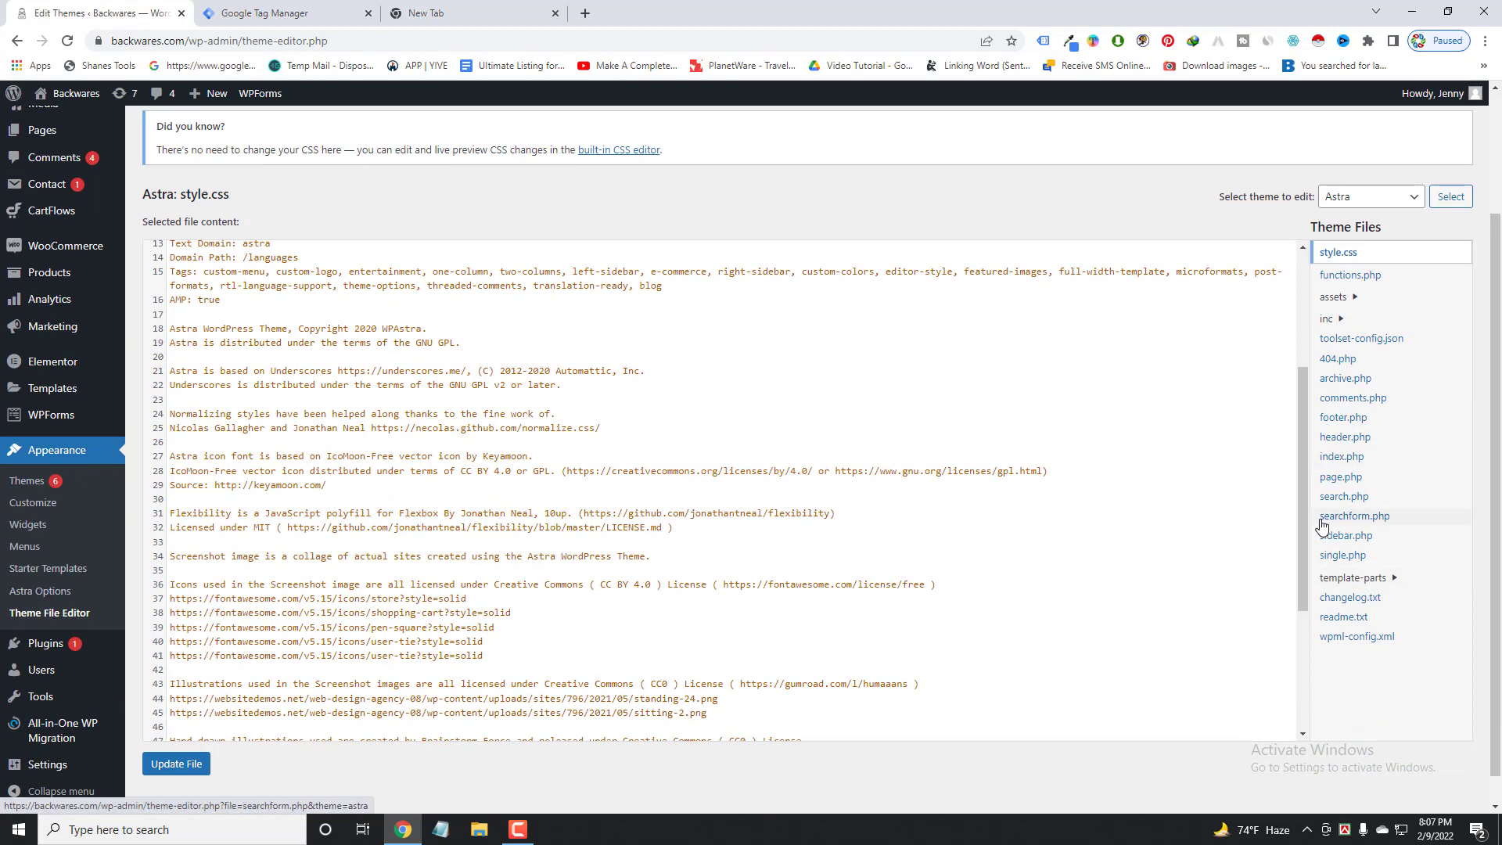
click(1345, 439)
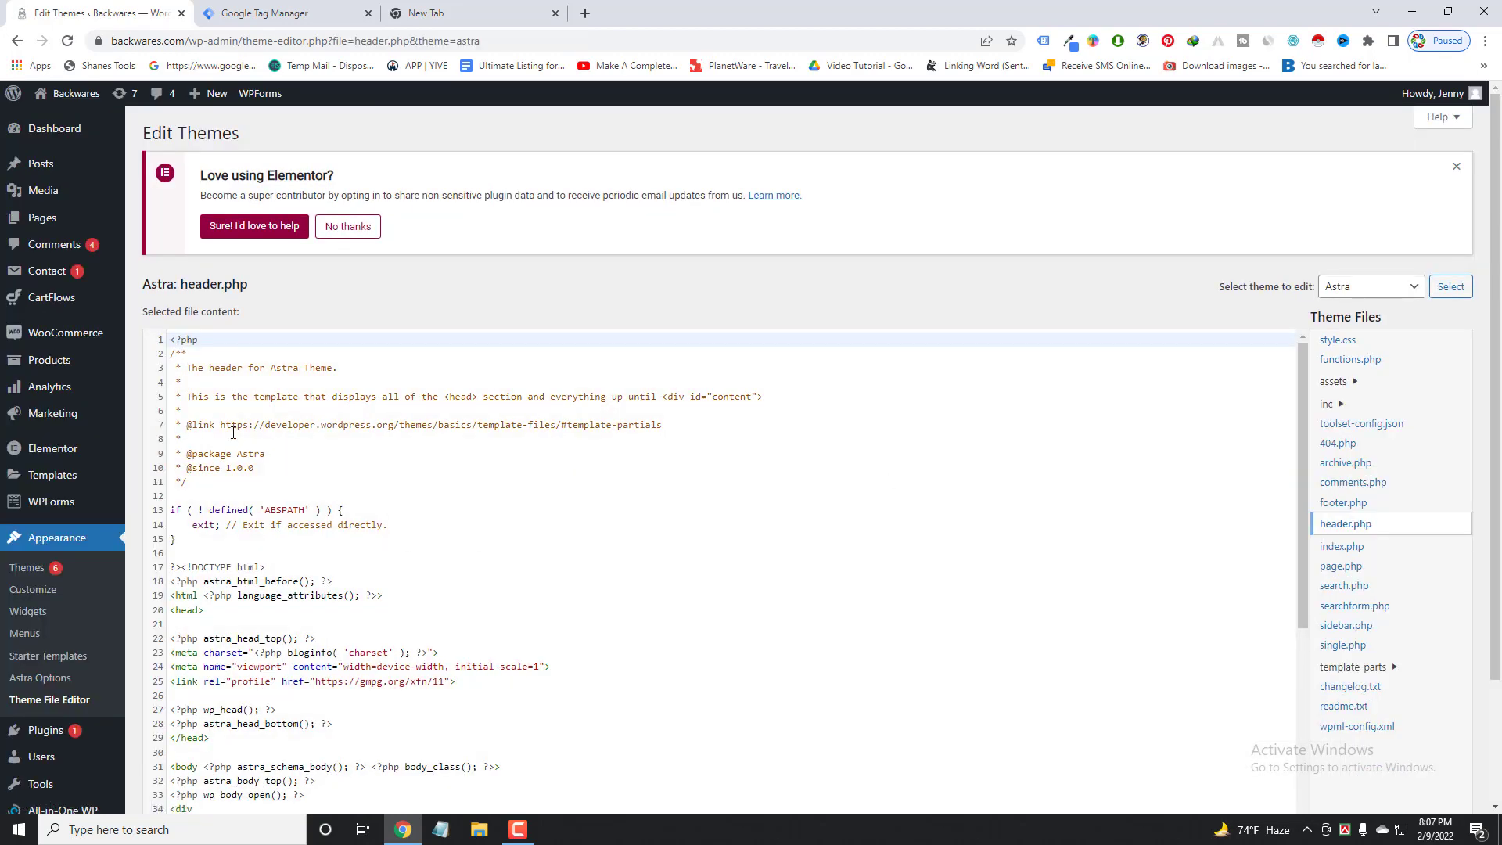
Paste the copied Google Tag Manager snippet below the opening <head> tag in header.php, leaving a blank line between them.
scroll(302, 416, down, 5)
scroll(262, 333, up, 5)
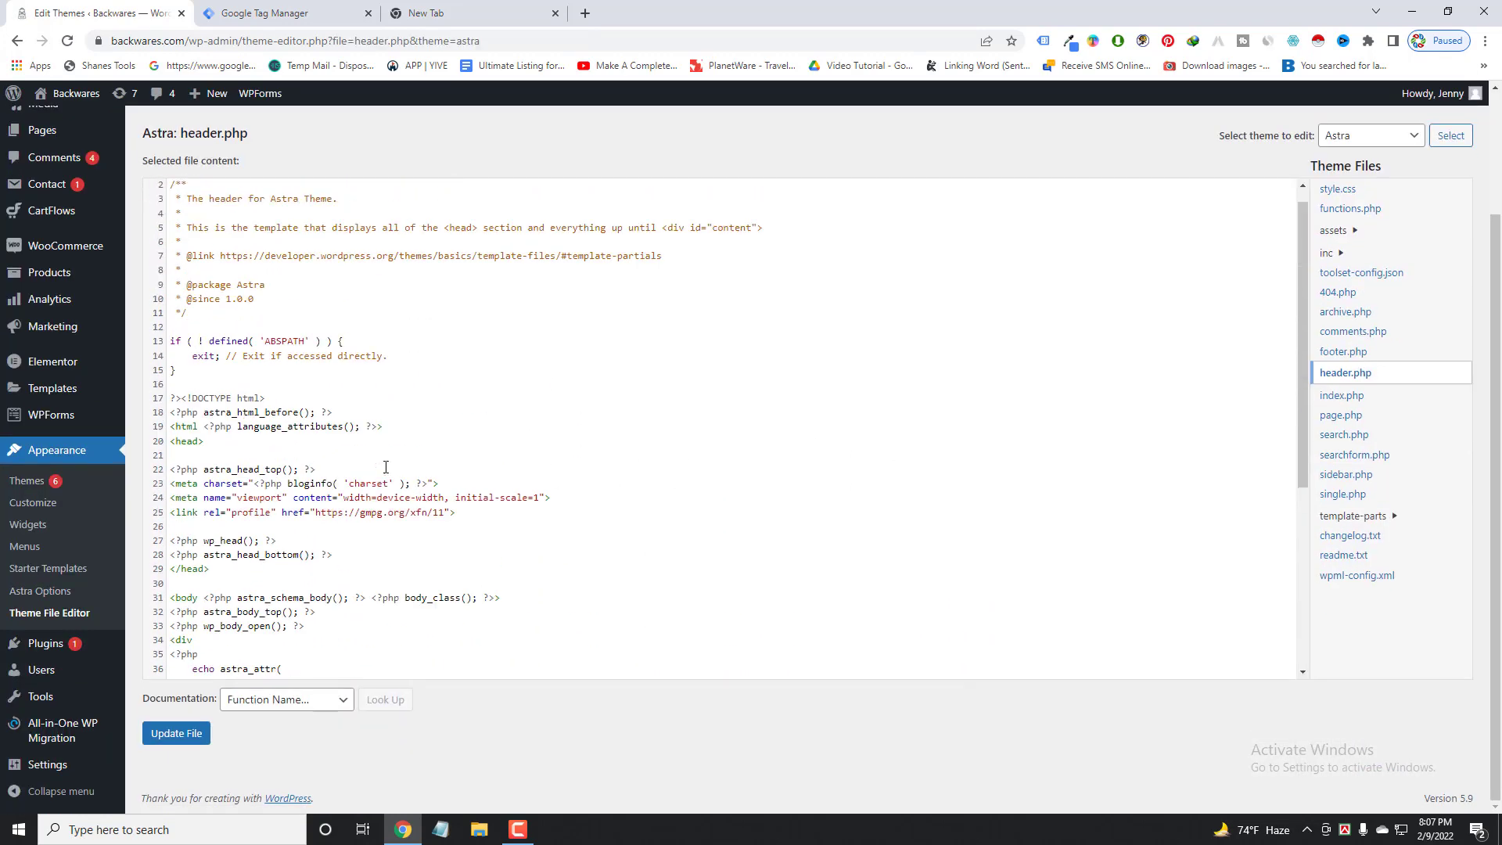
scroll(341, 532, up, 2)
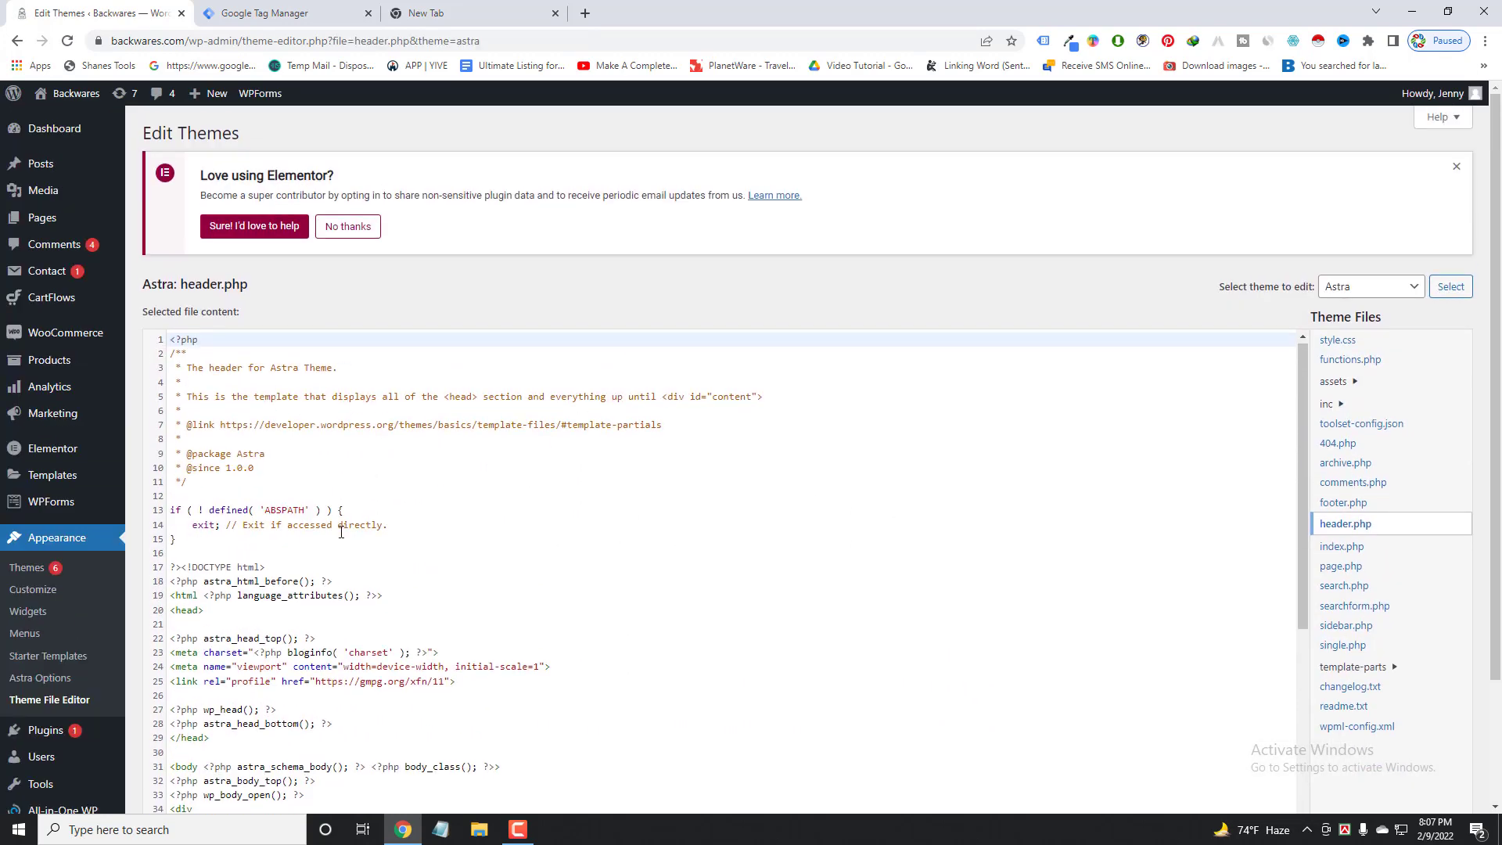
click(213, 613)
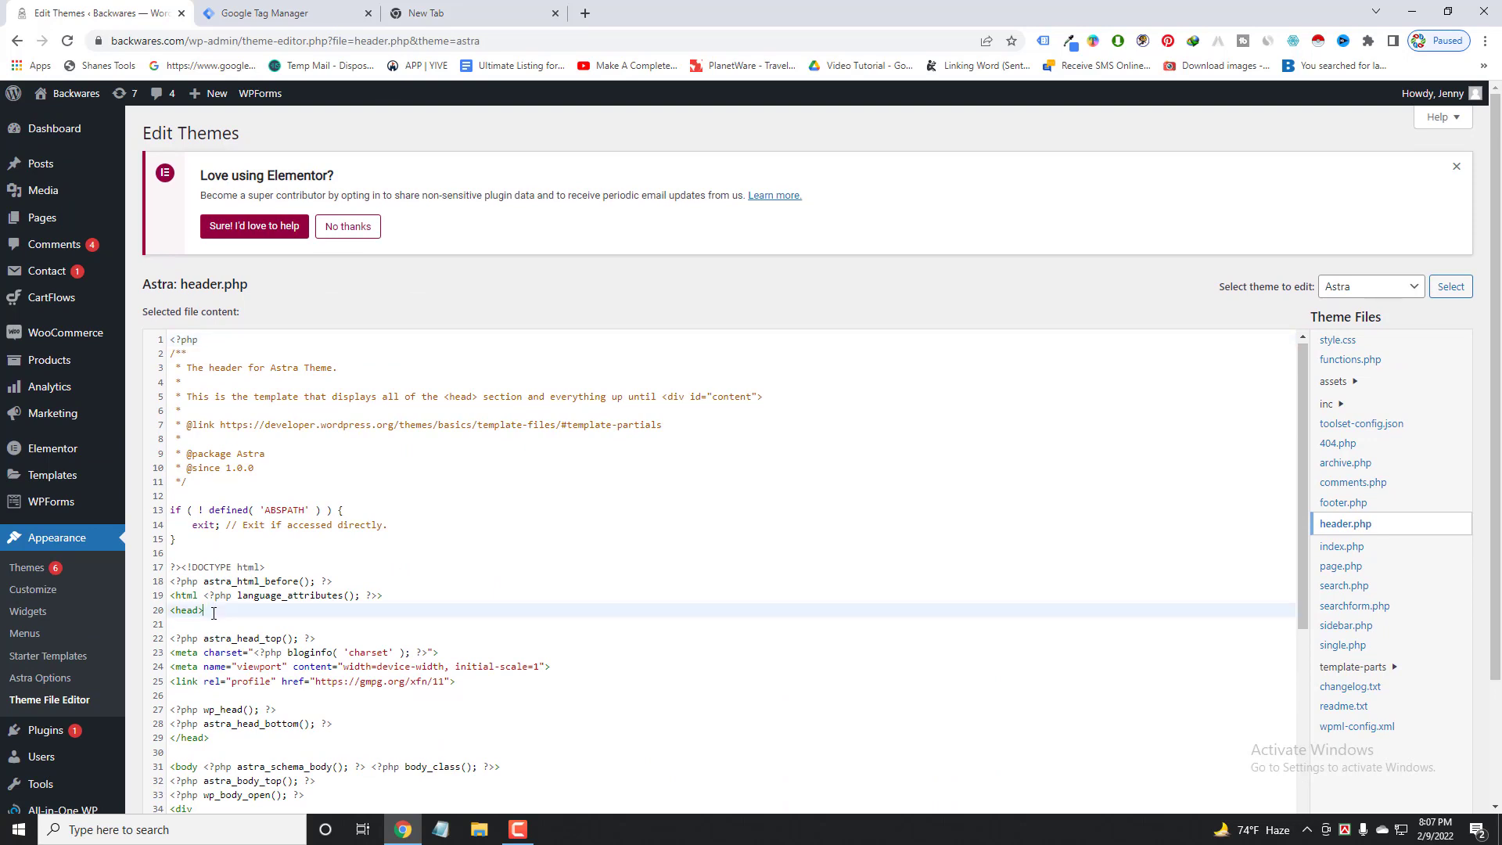
key(Return)
key(Return)
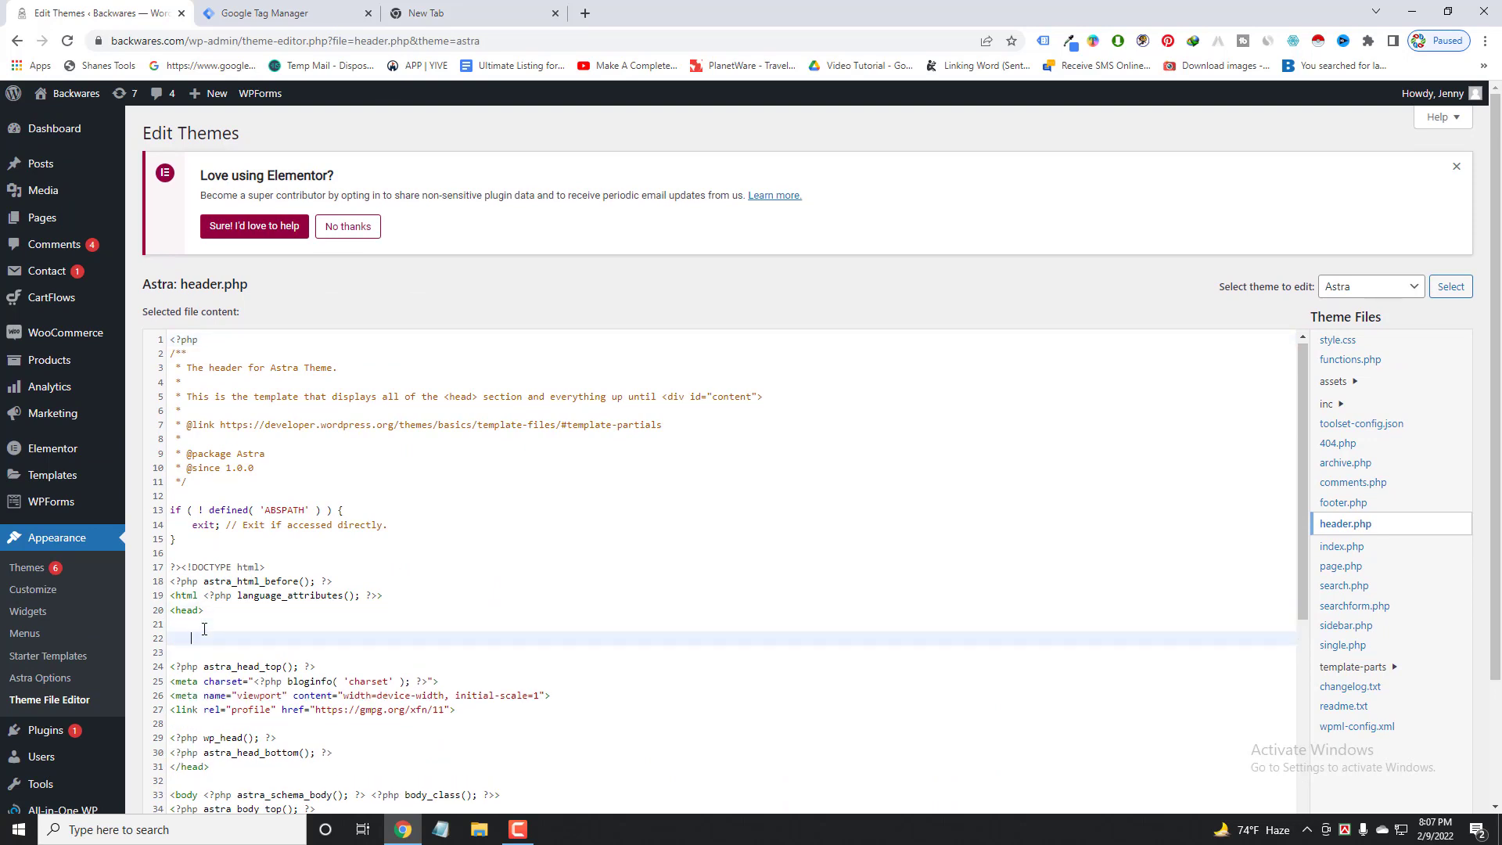
key(ctrl+v)
Leave the Astra header.php editor without saving the changes and open the page for adding new plugins.
scroll(204, 630, down, 8)
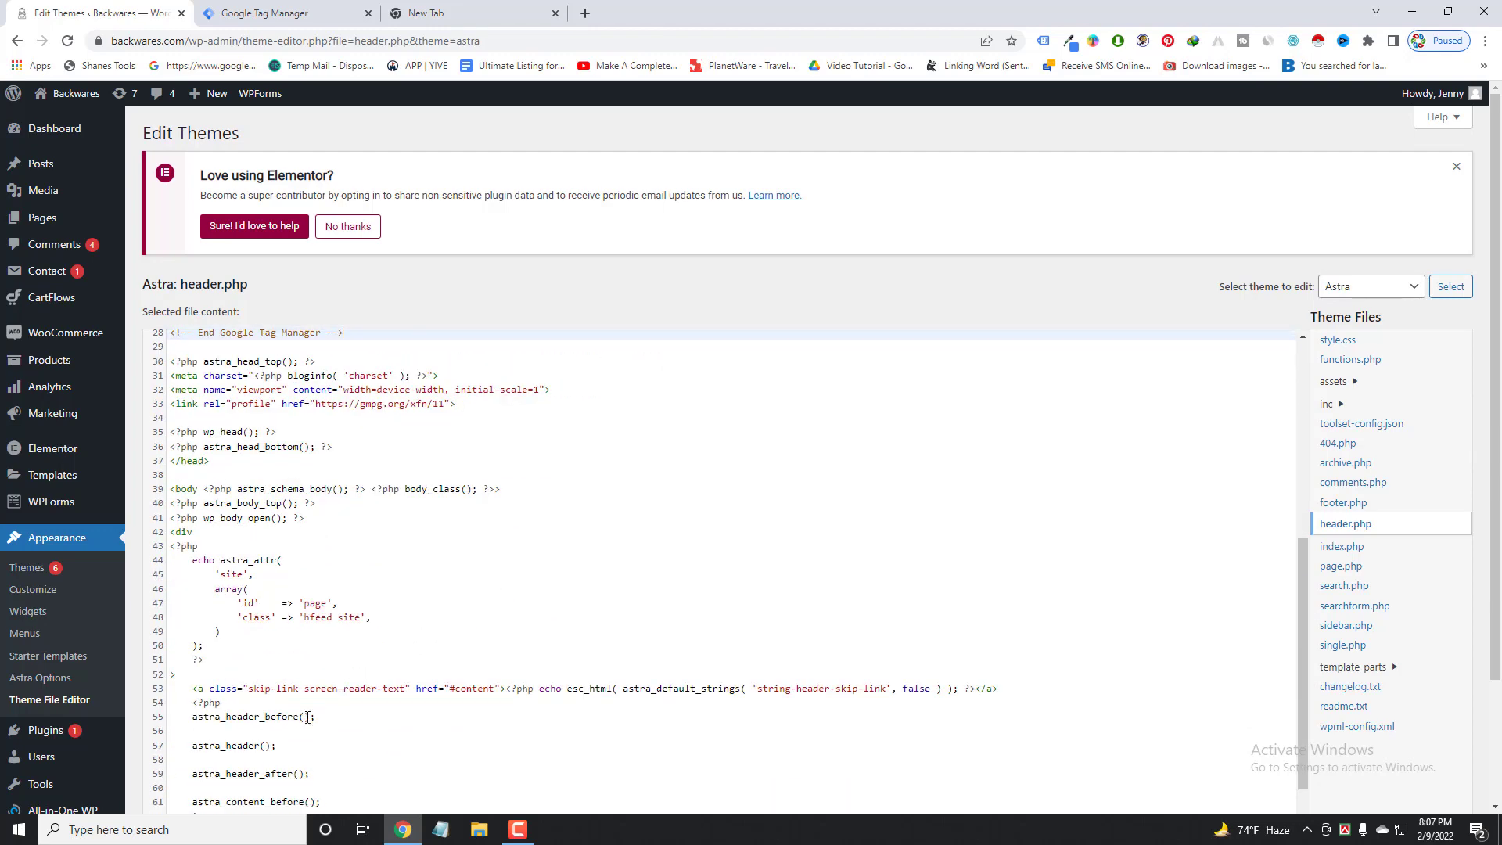
scroll(235, 751, down, 1)
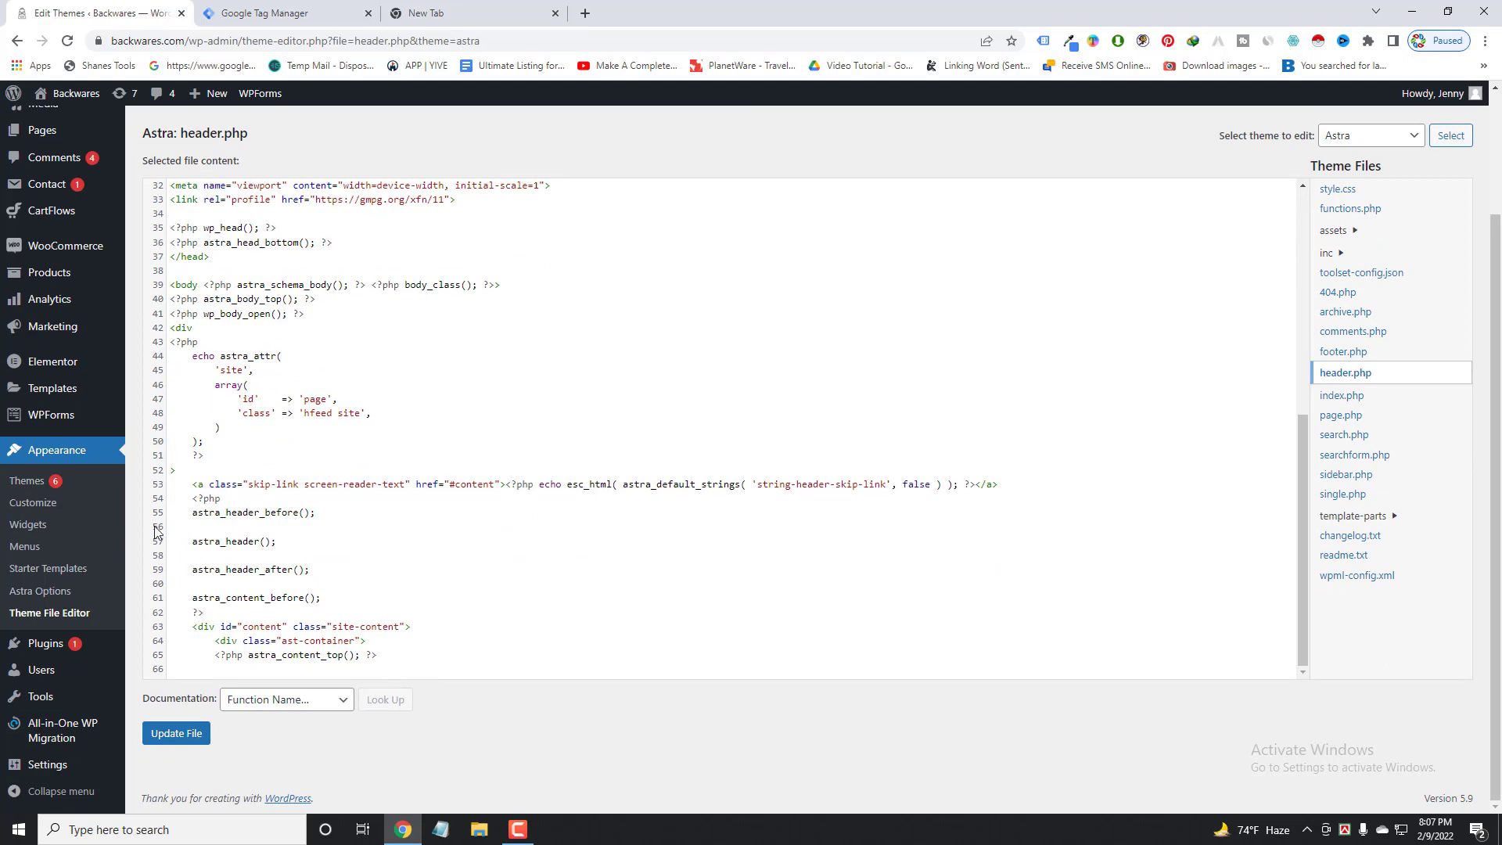
mouse_move(75, 656)
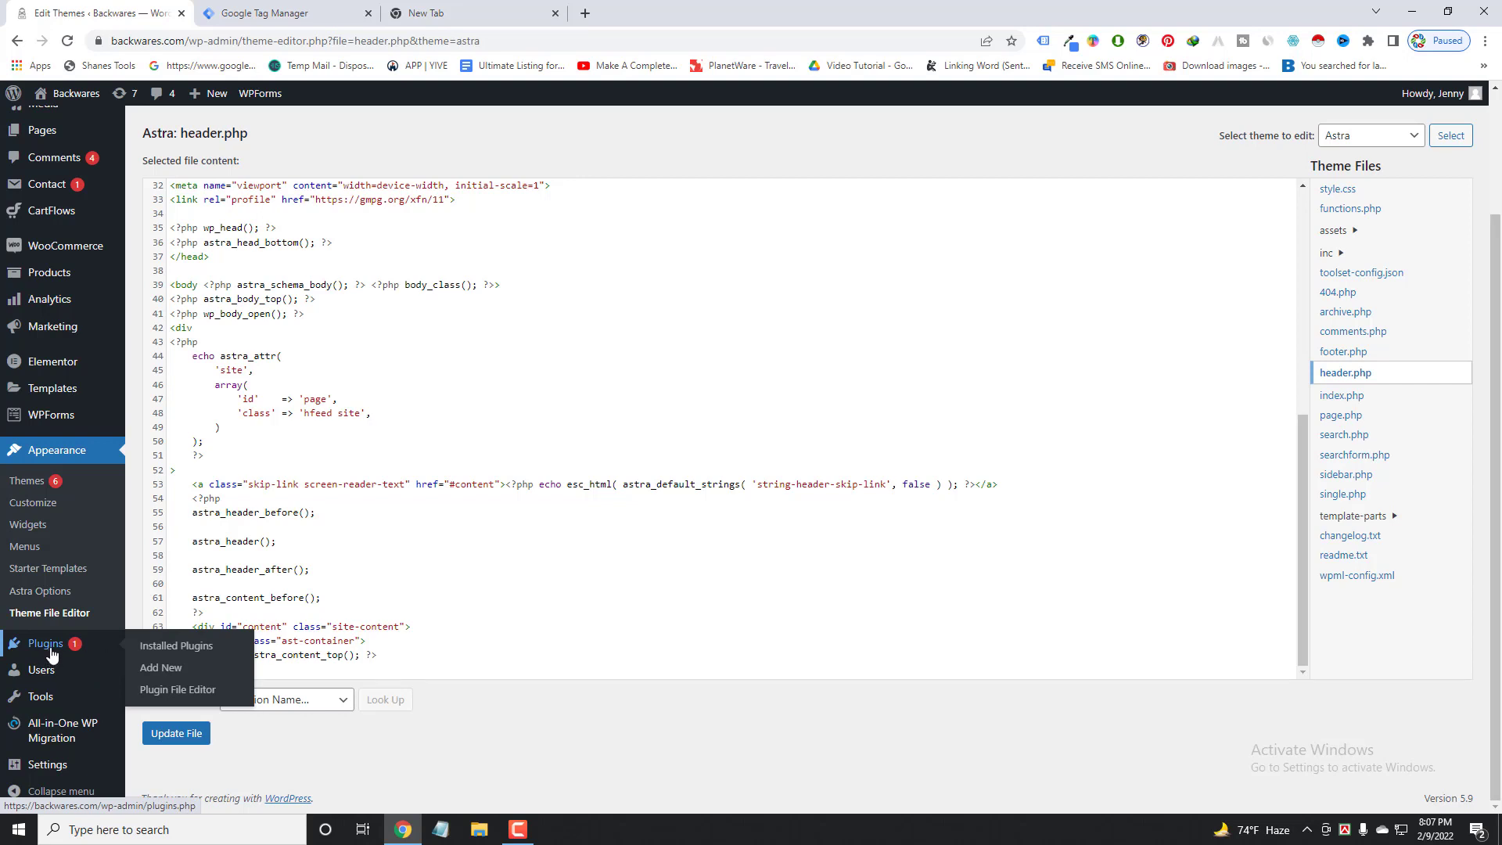
click(151, 671)
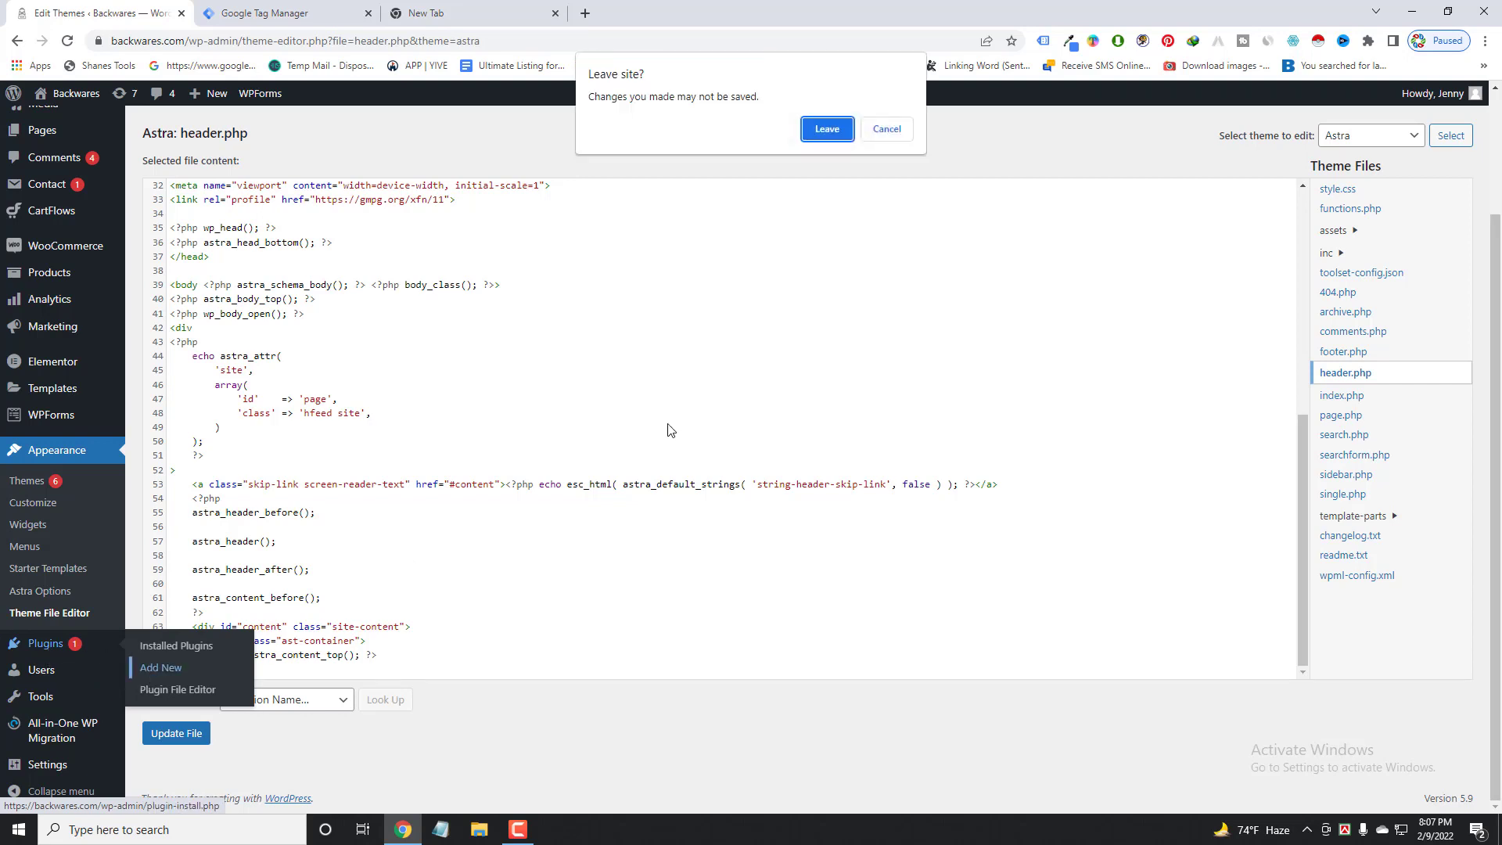
click(827, 129)
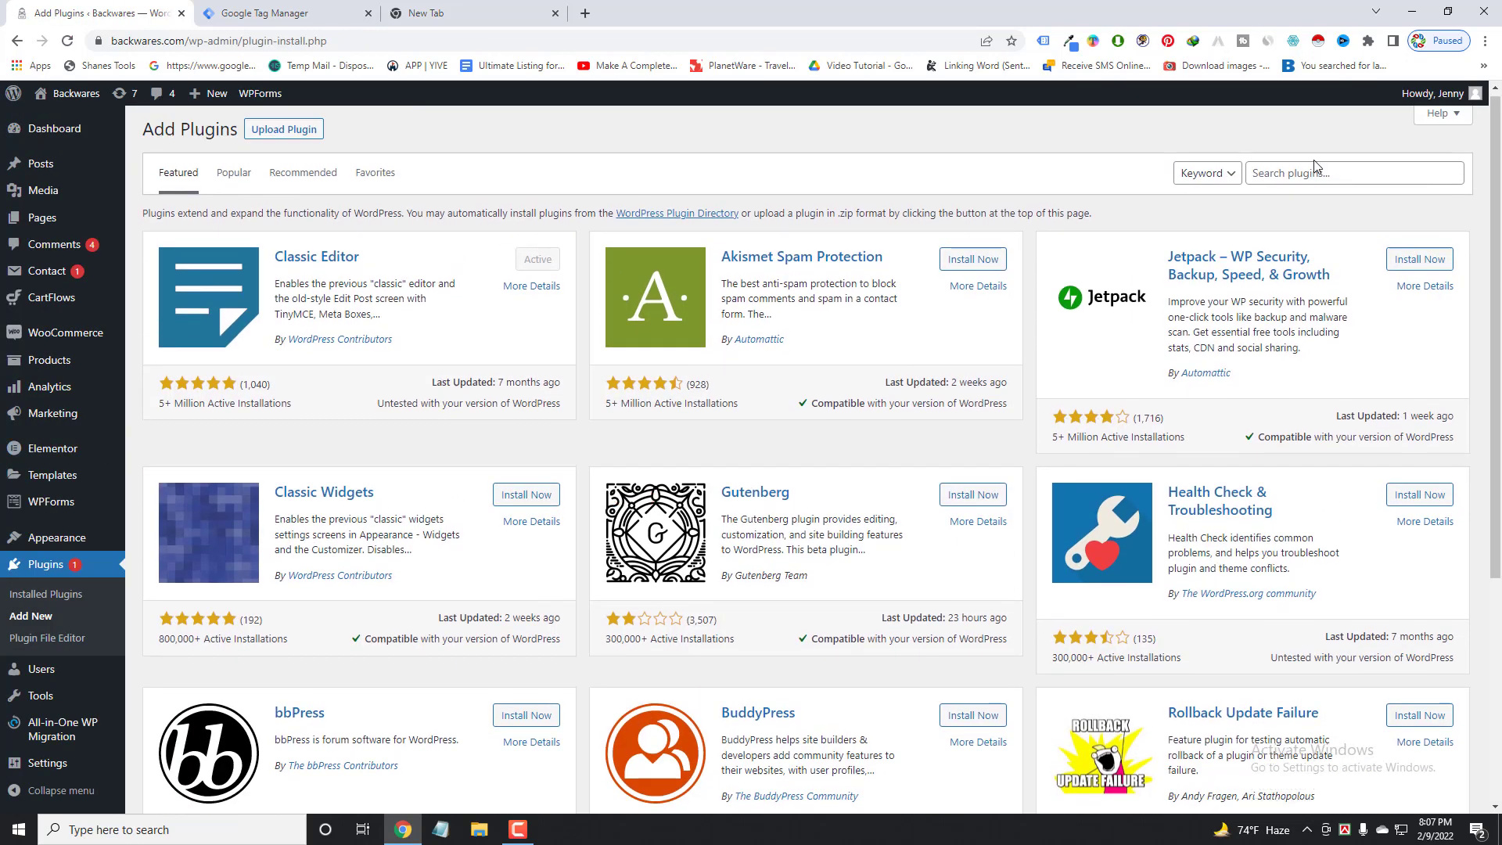
Search the plugin directory for "google tag manager".
click(1307, 169)
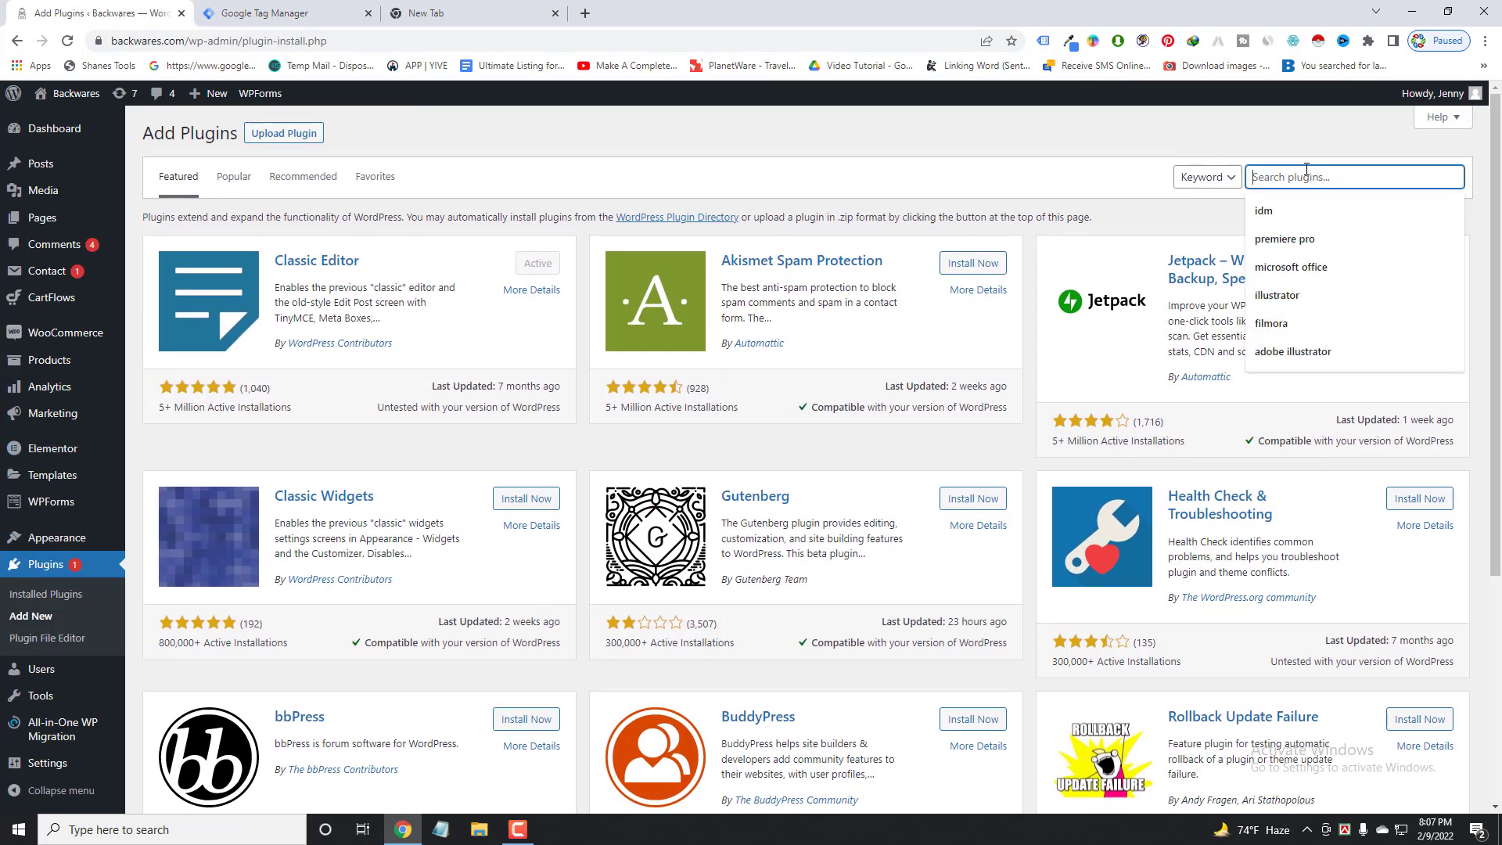
text(google tag manager)
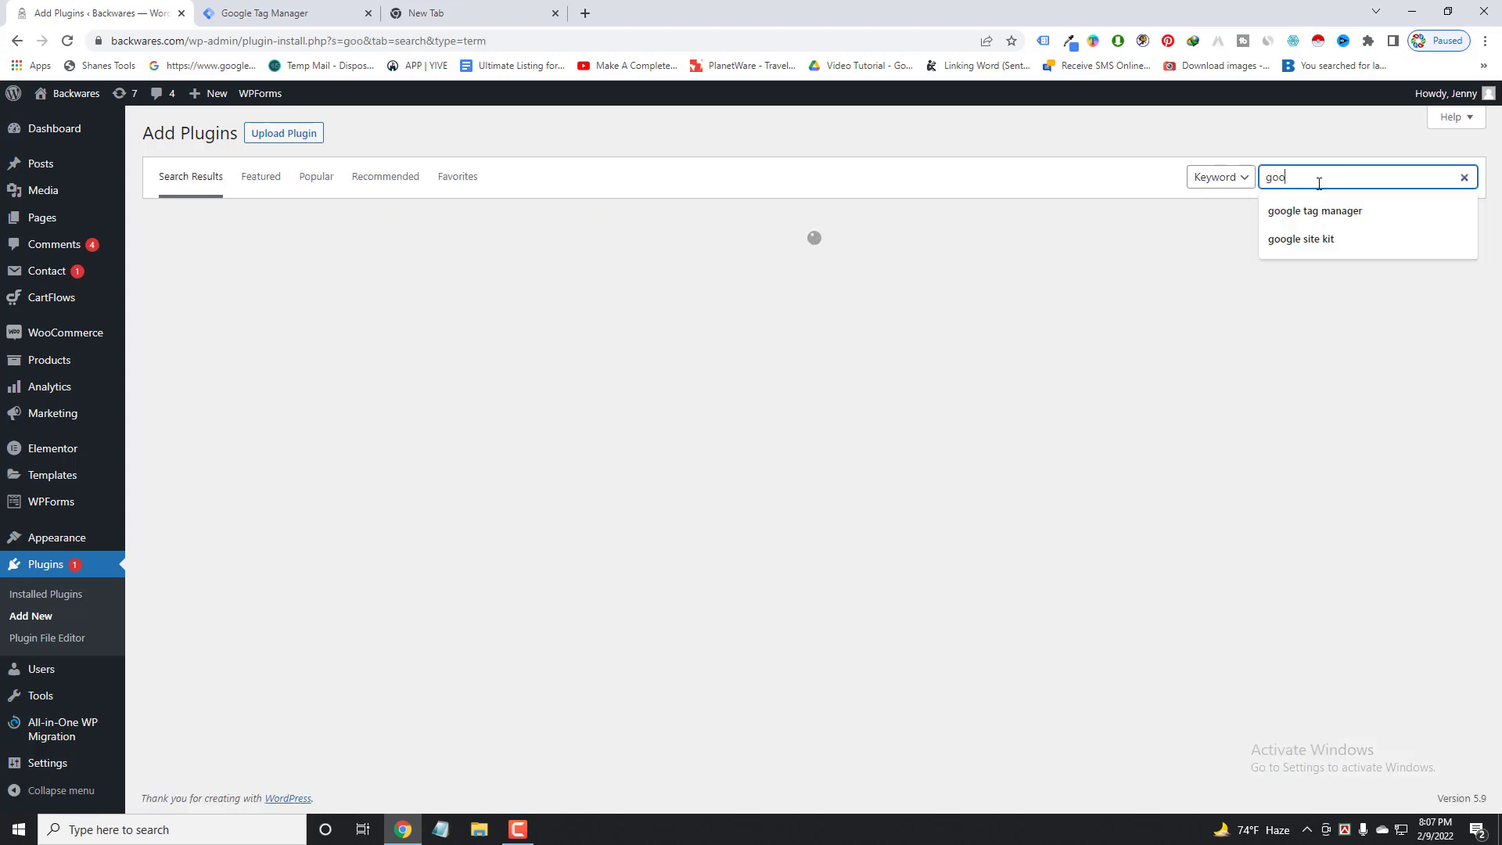
click(1317, 213)
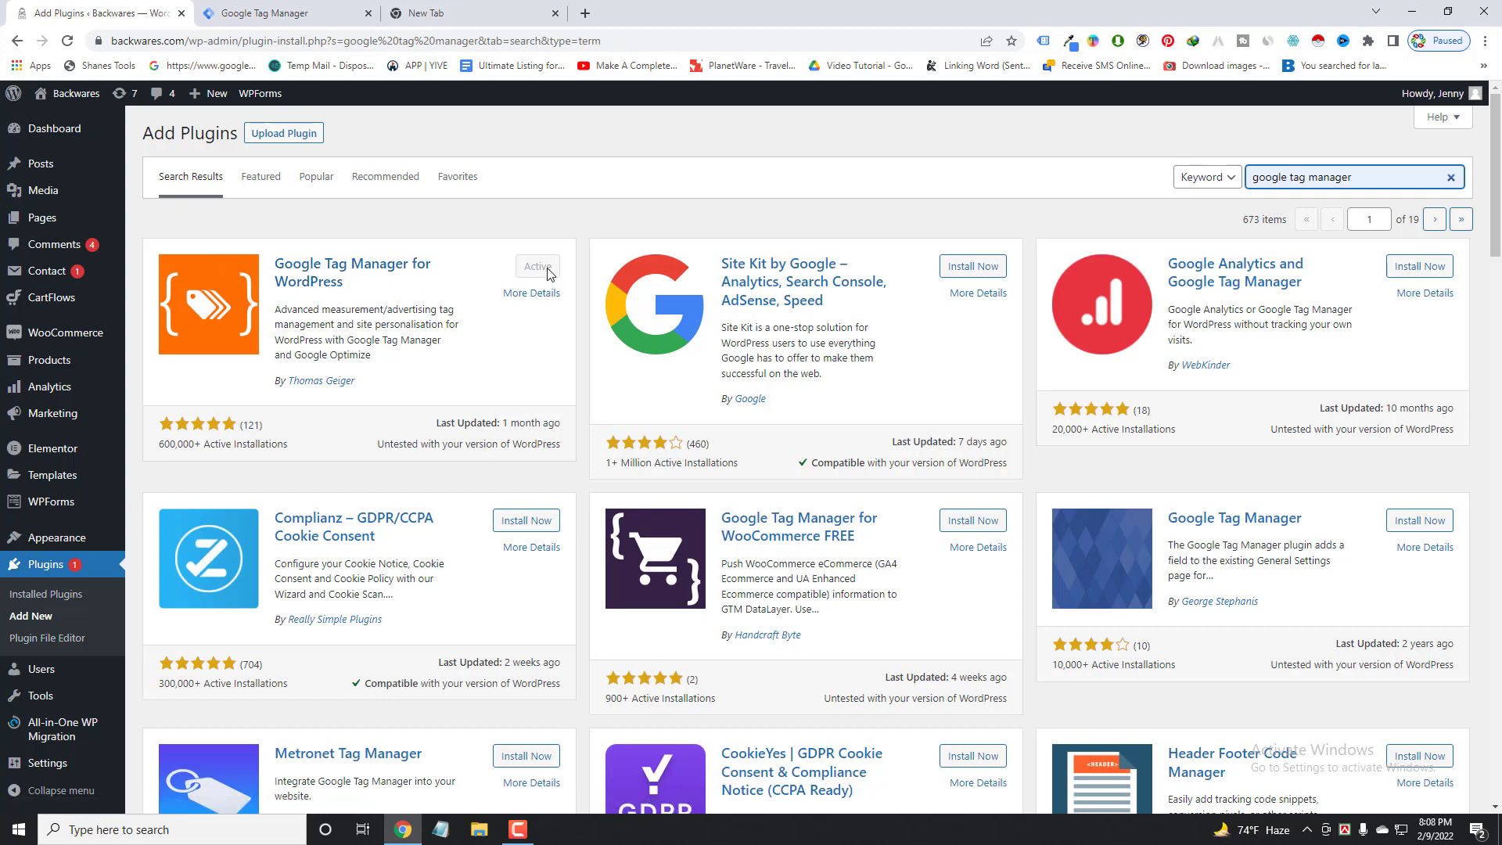
Open the settings of the installed Google Tag Manager for WordPress plugin from the installed plugins list.
click(48, 599)
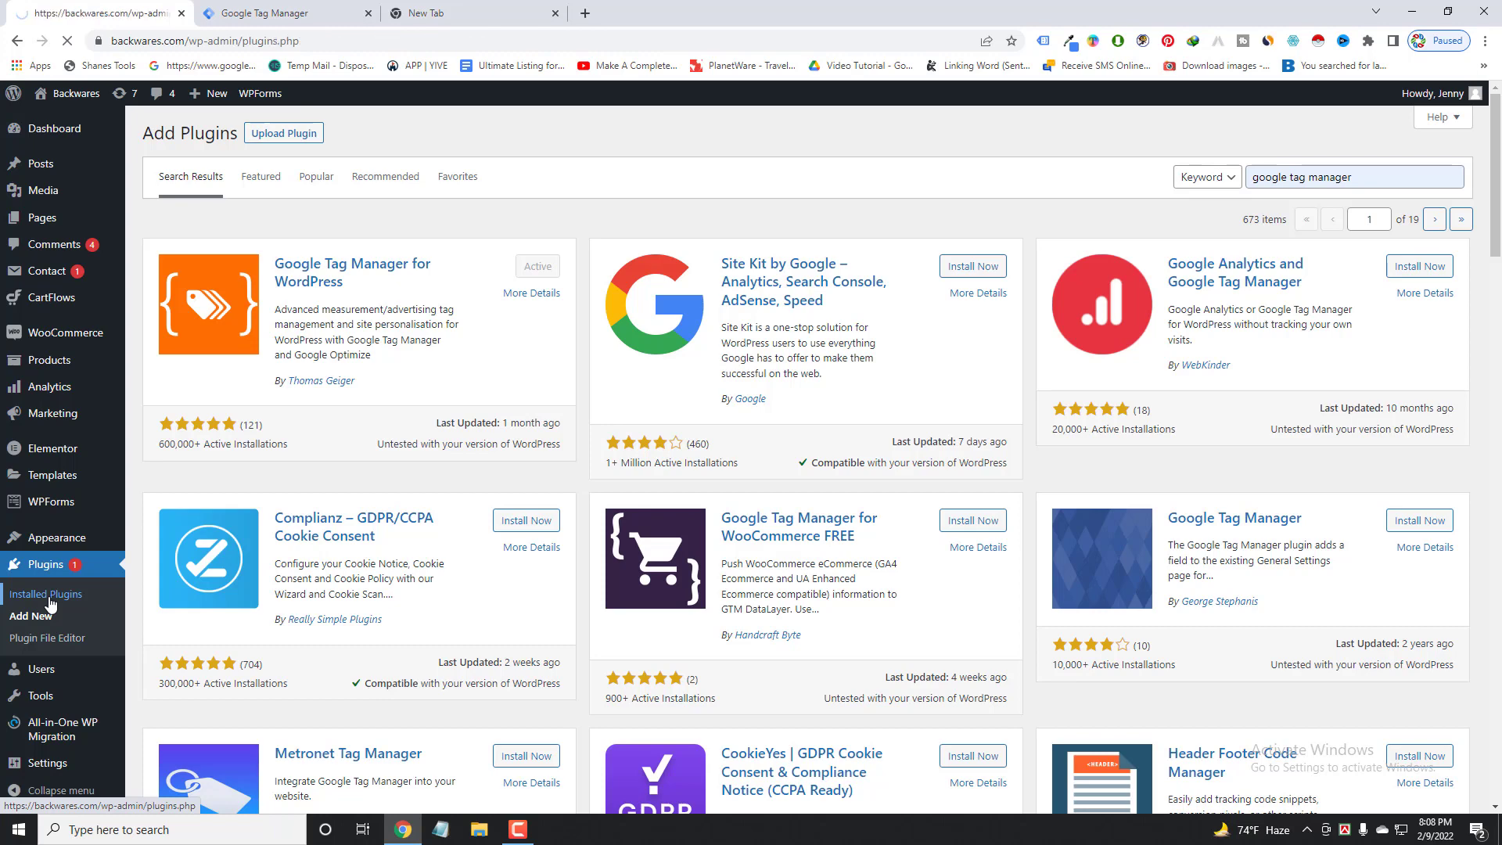
scroll(252, 548, down, 1)
scroll(253, 548, down, 2)
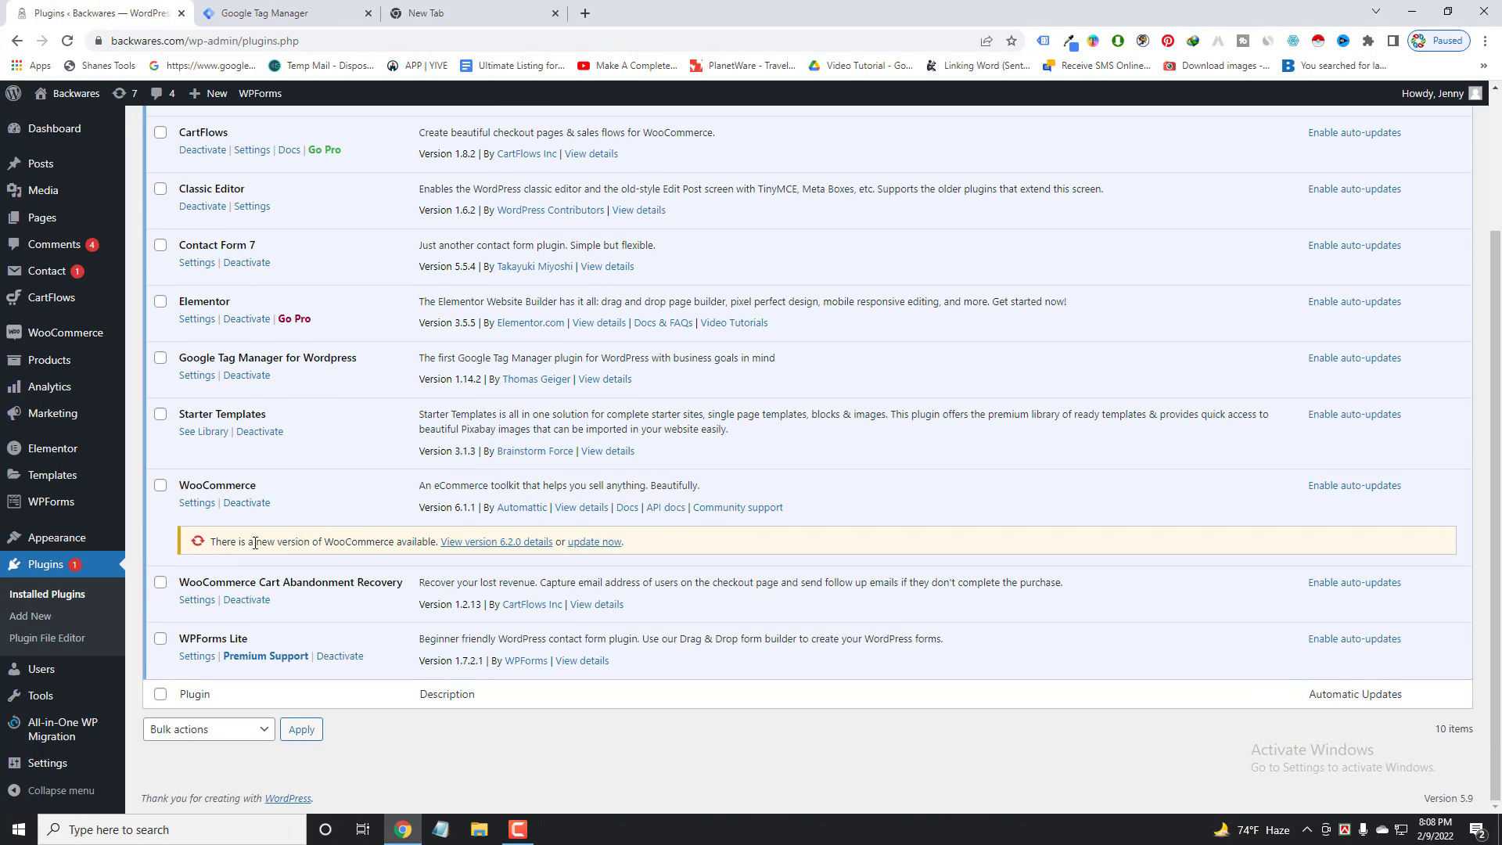
click(197, 376)
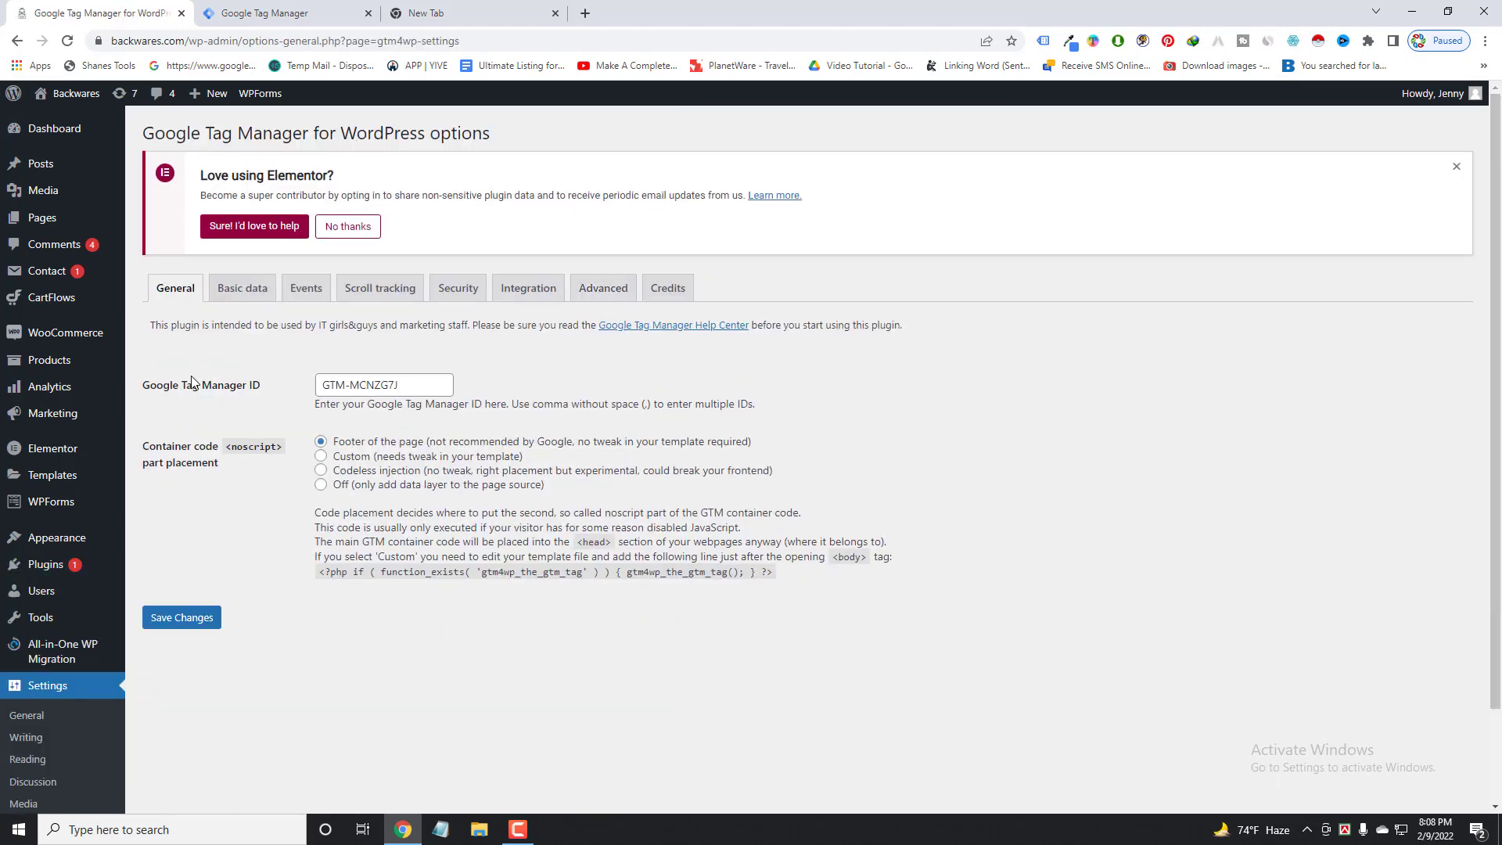
Close the install code in Google Tag Manager, highlight the workspace's container ID, and return to the WordPress plugin settings.
click(261, 12)
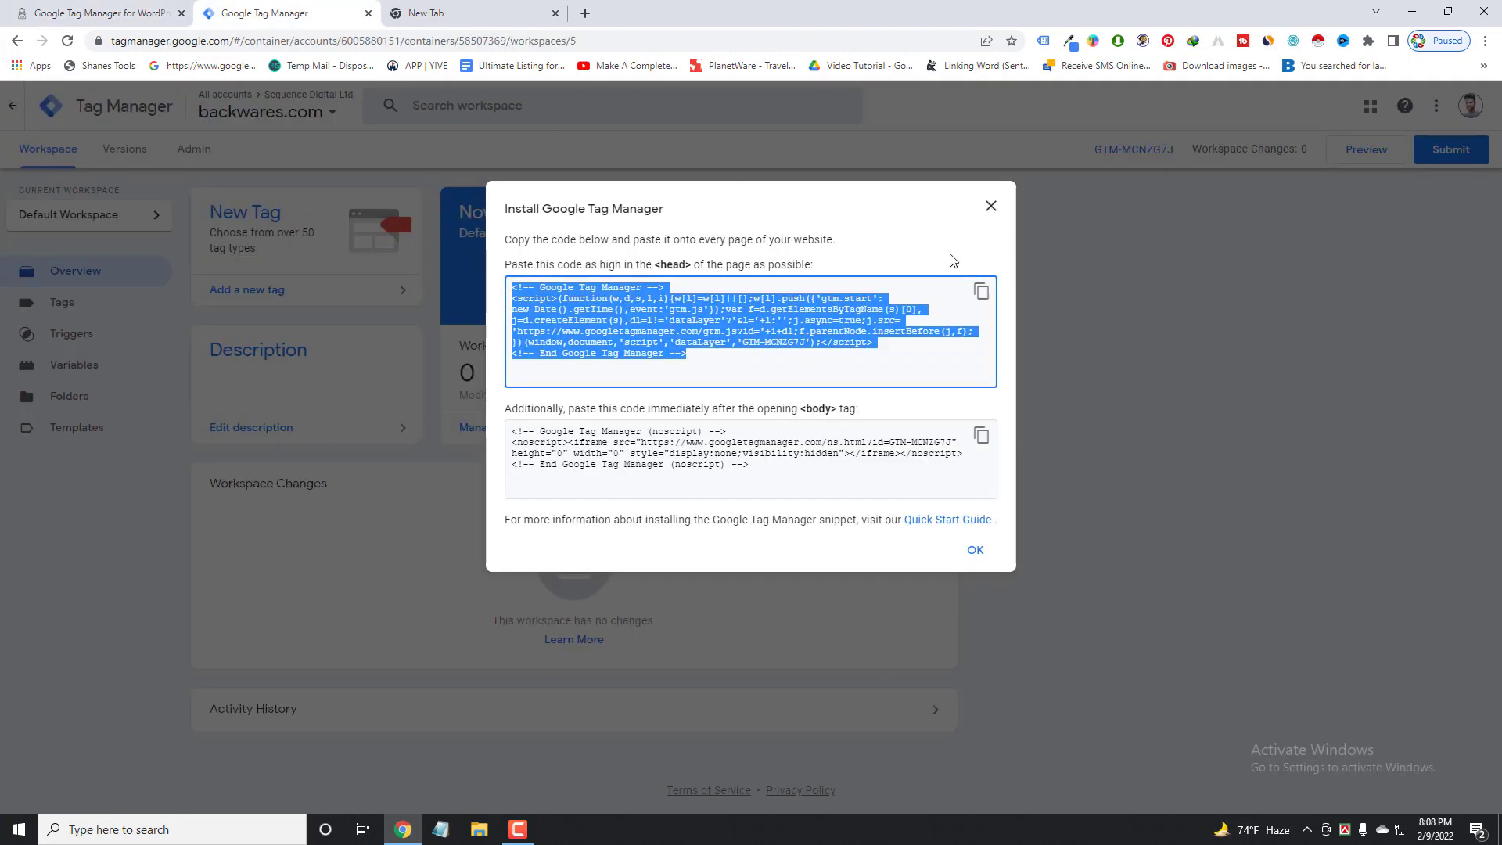
click(777, 347)
click(990, 207)
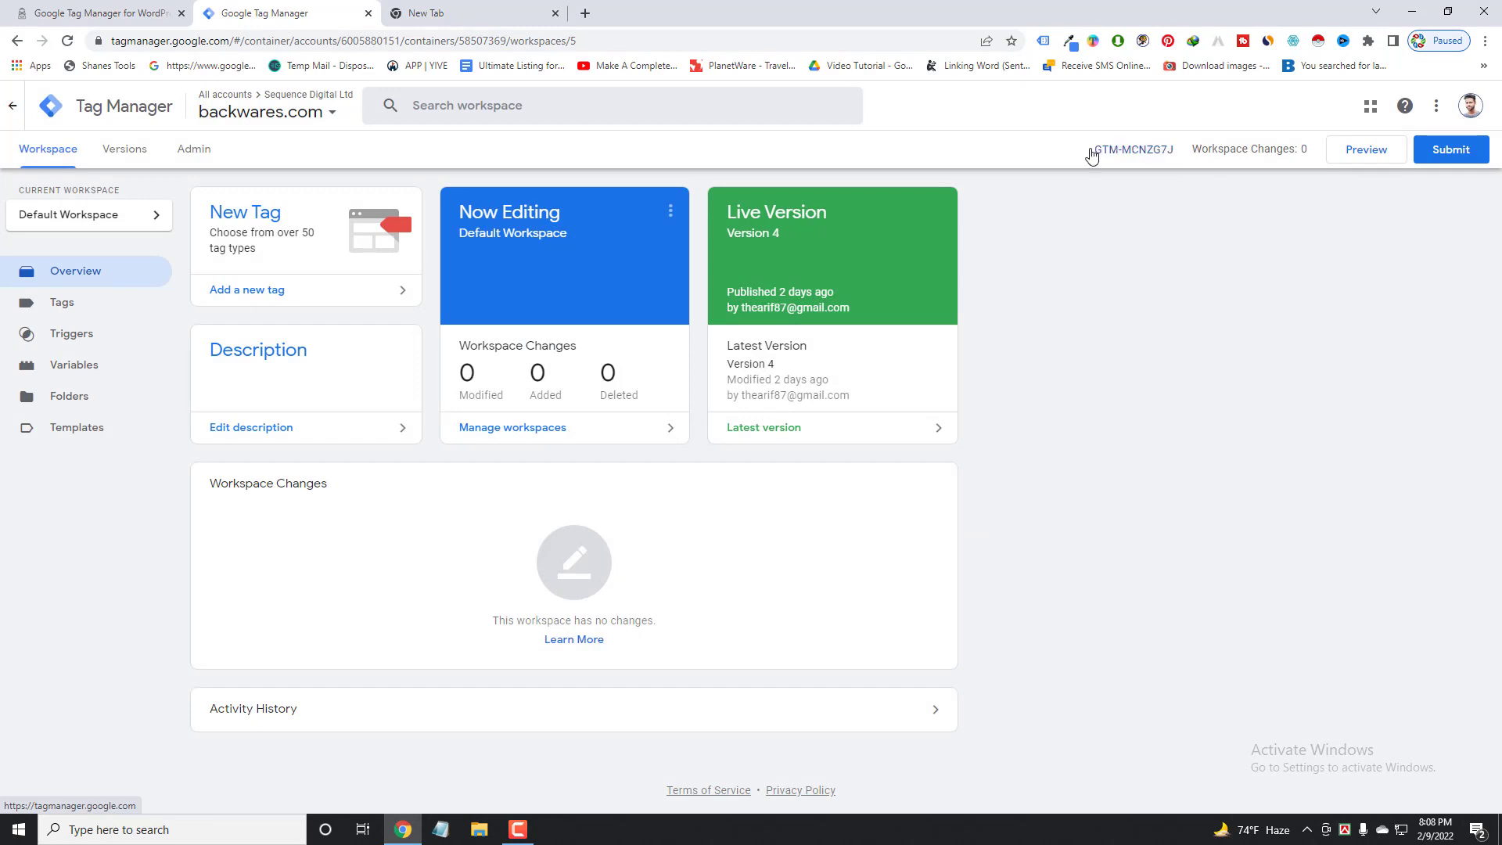
drag(1086, 148, 1183, 152)
click(110, 12)
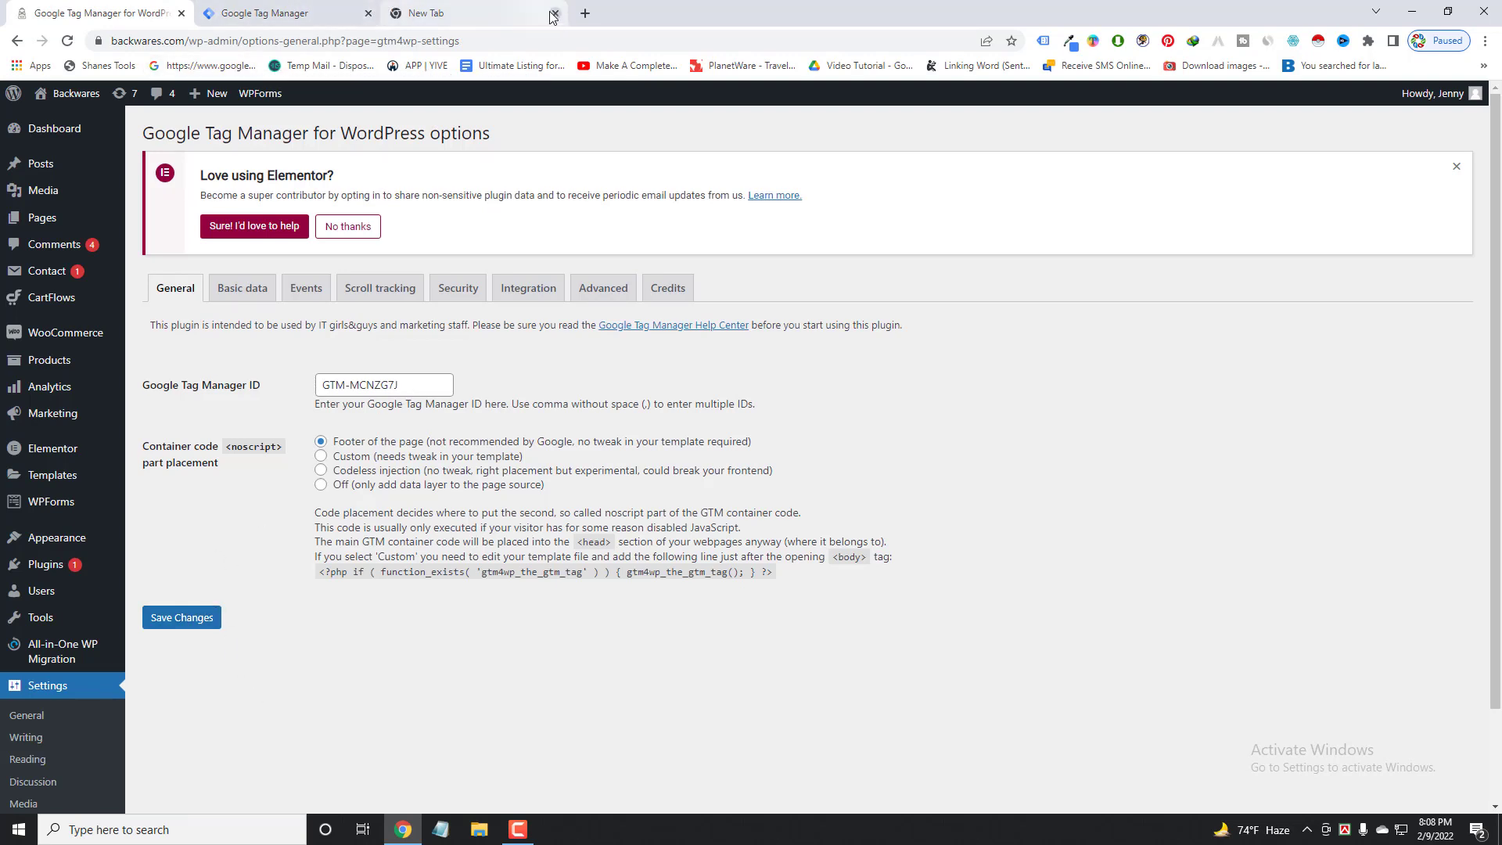
Search Google for "google tag manager extension" and open the Tag Assistant Legacy (by Google) page in the Chrome Web Store.
click(524, 6)
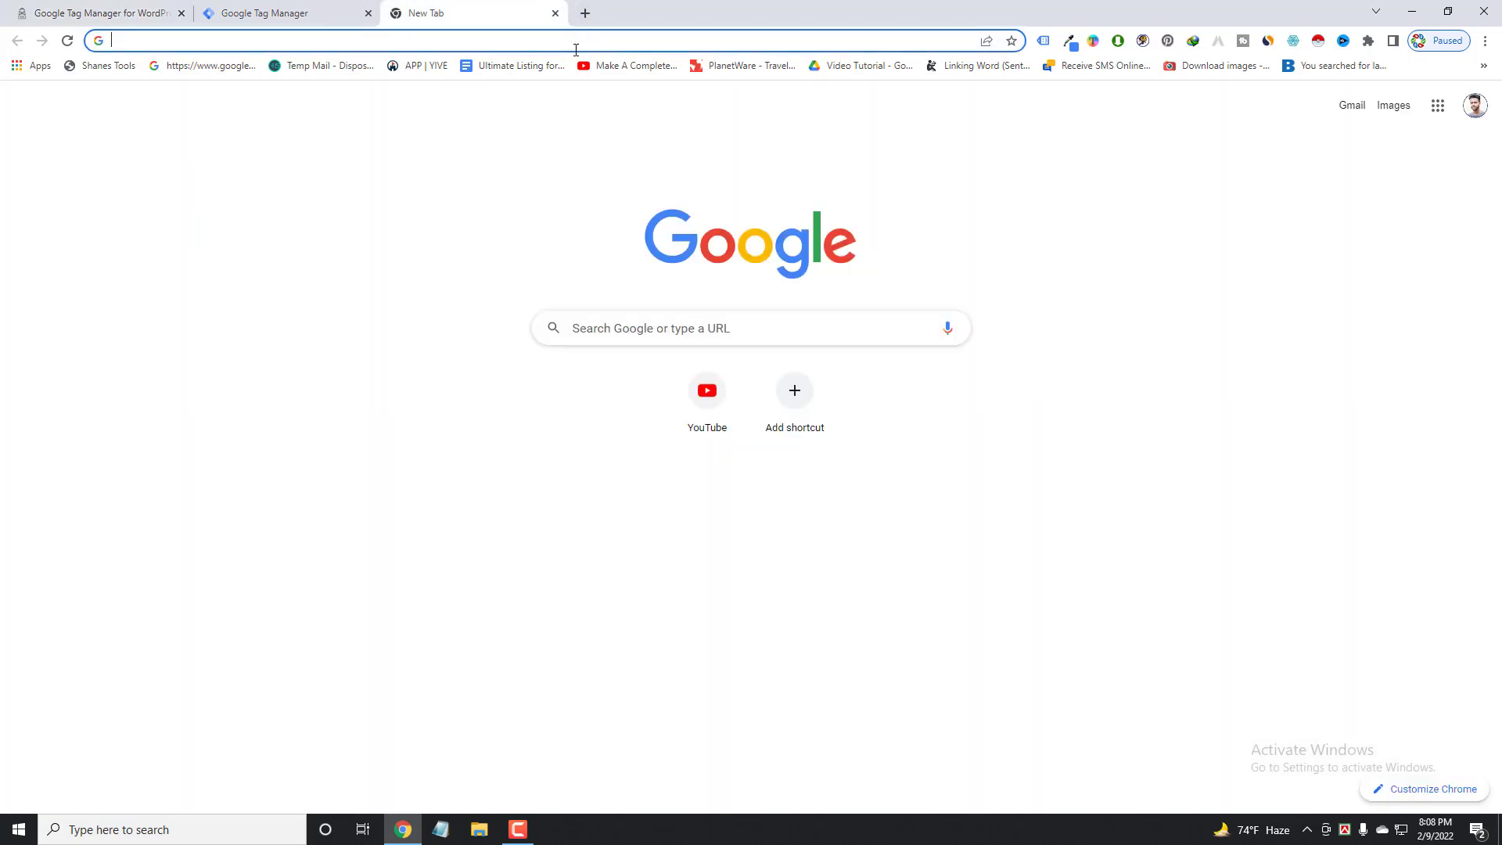
text(g)
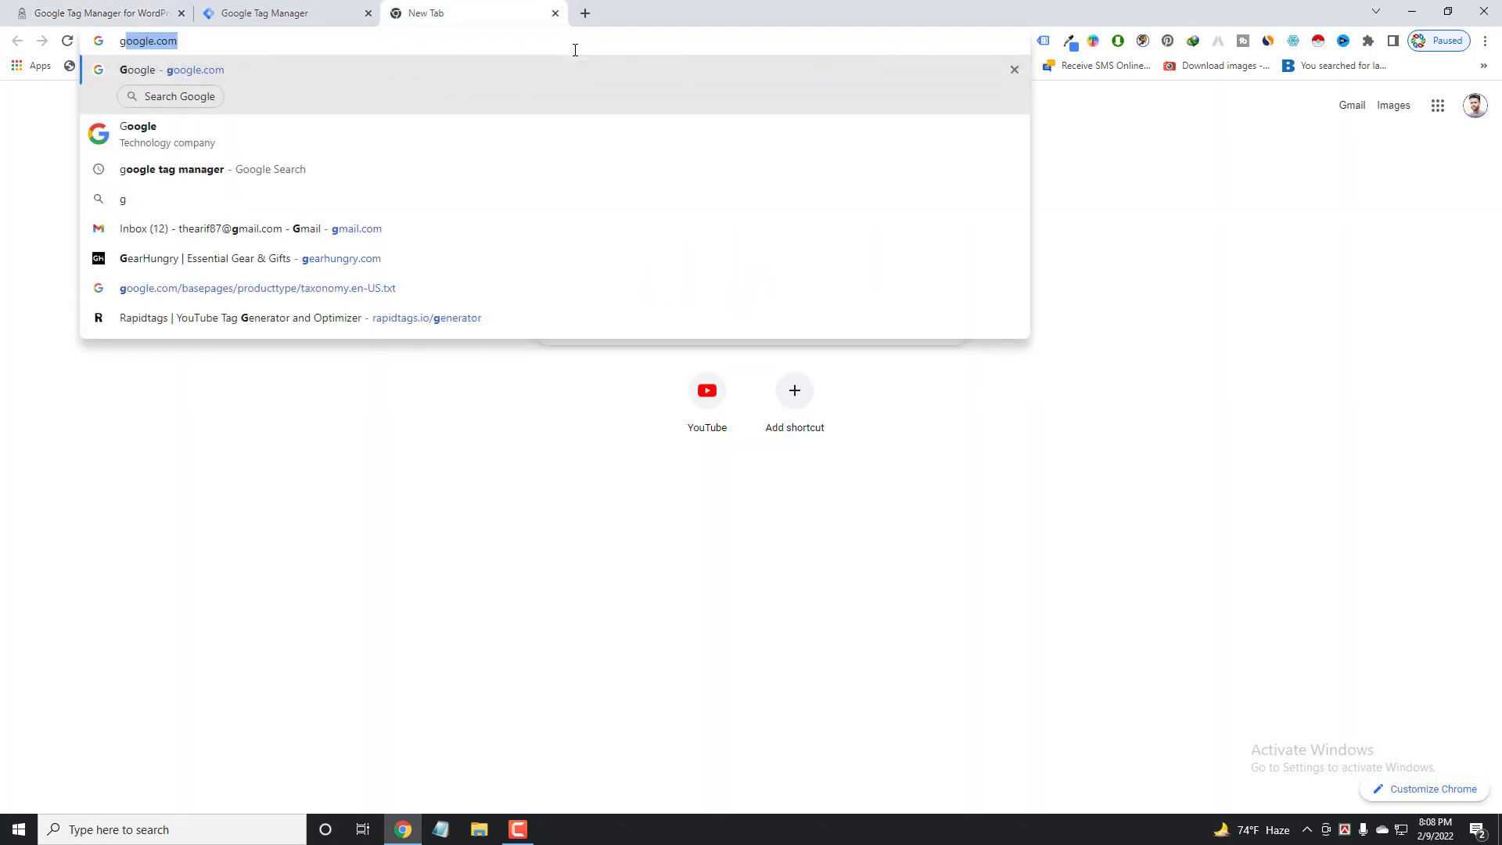
key(Return)
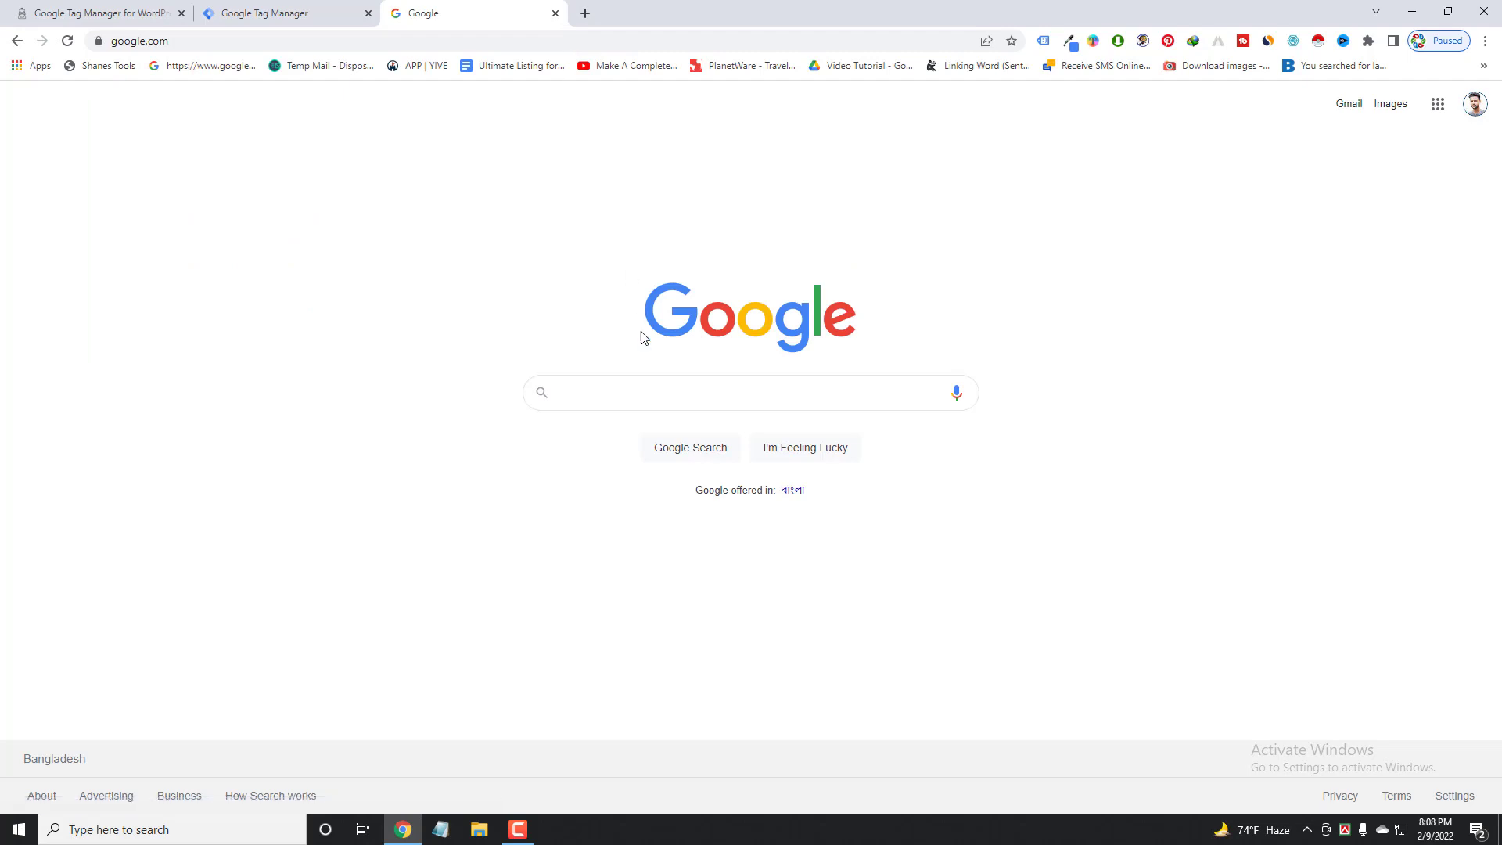
click(631, 383)
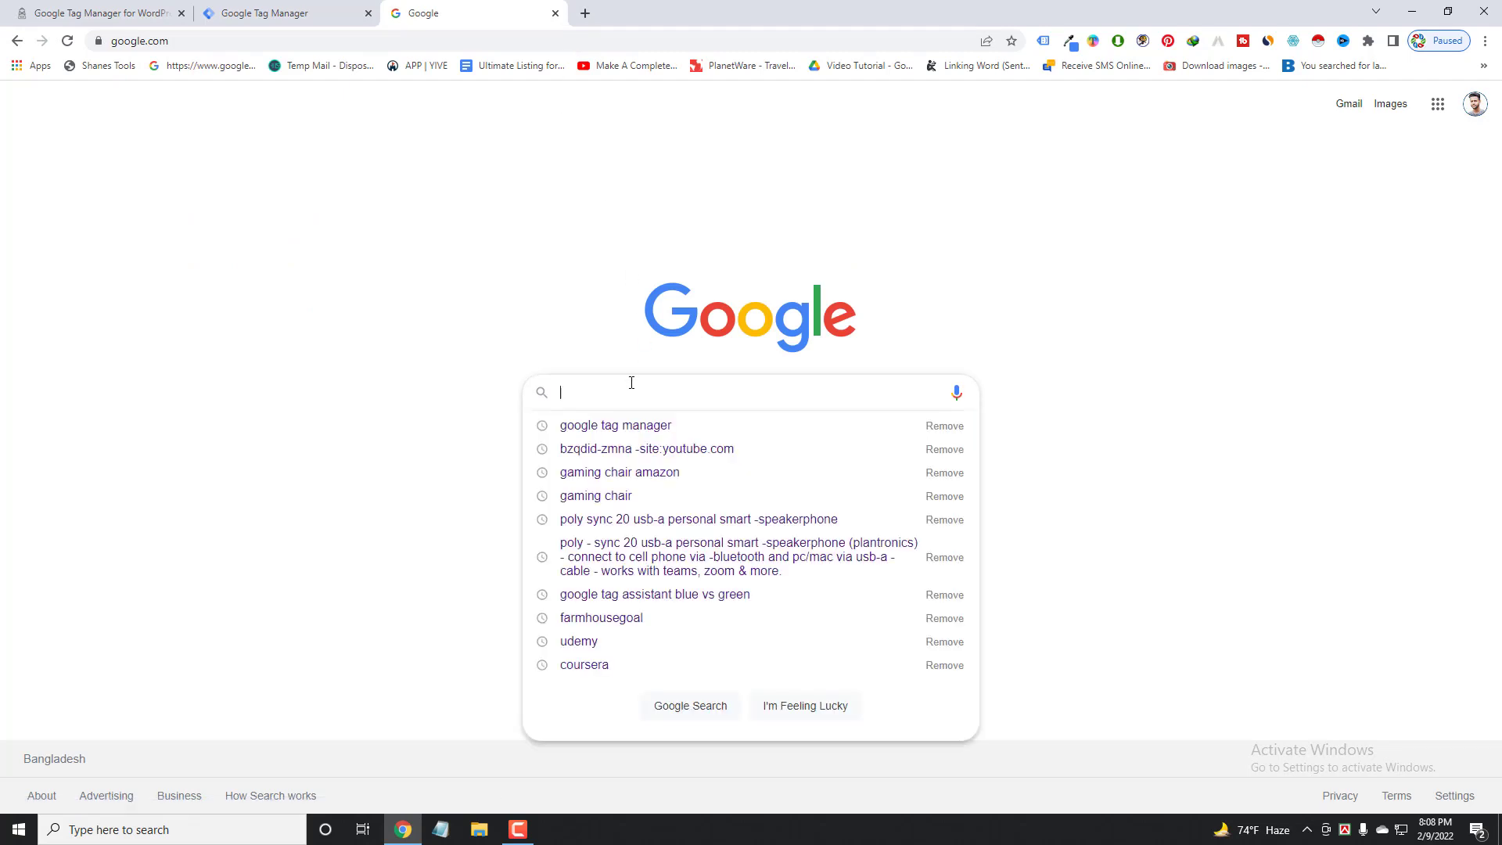
text(g)
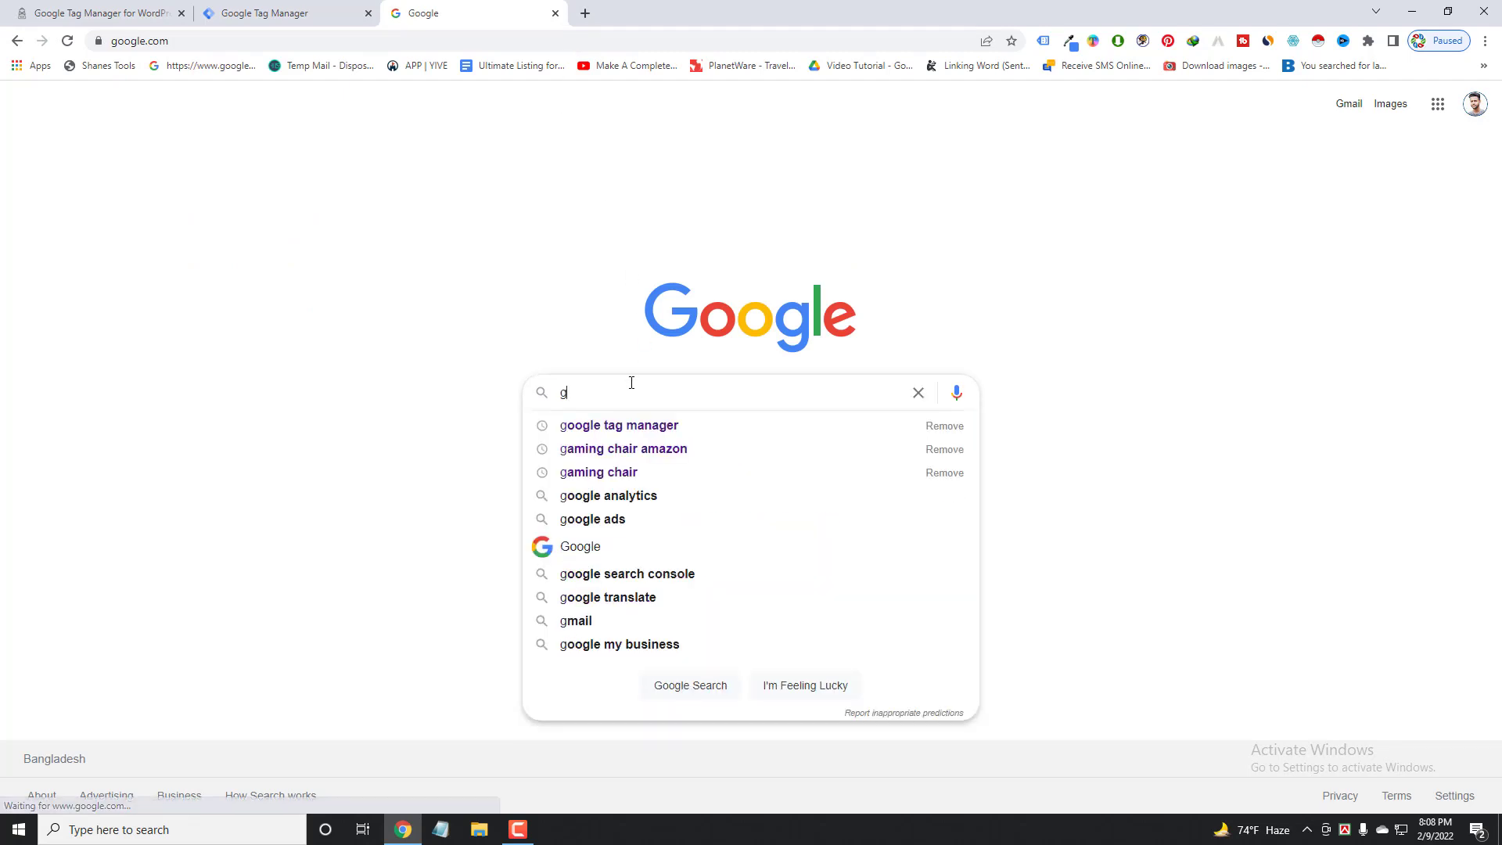
text(oogle )
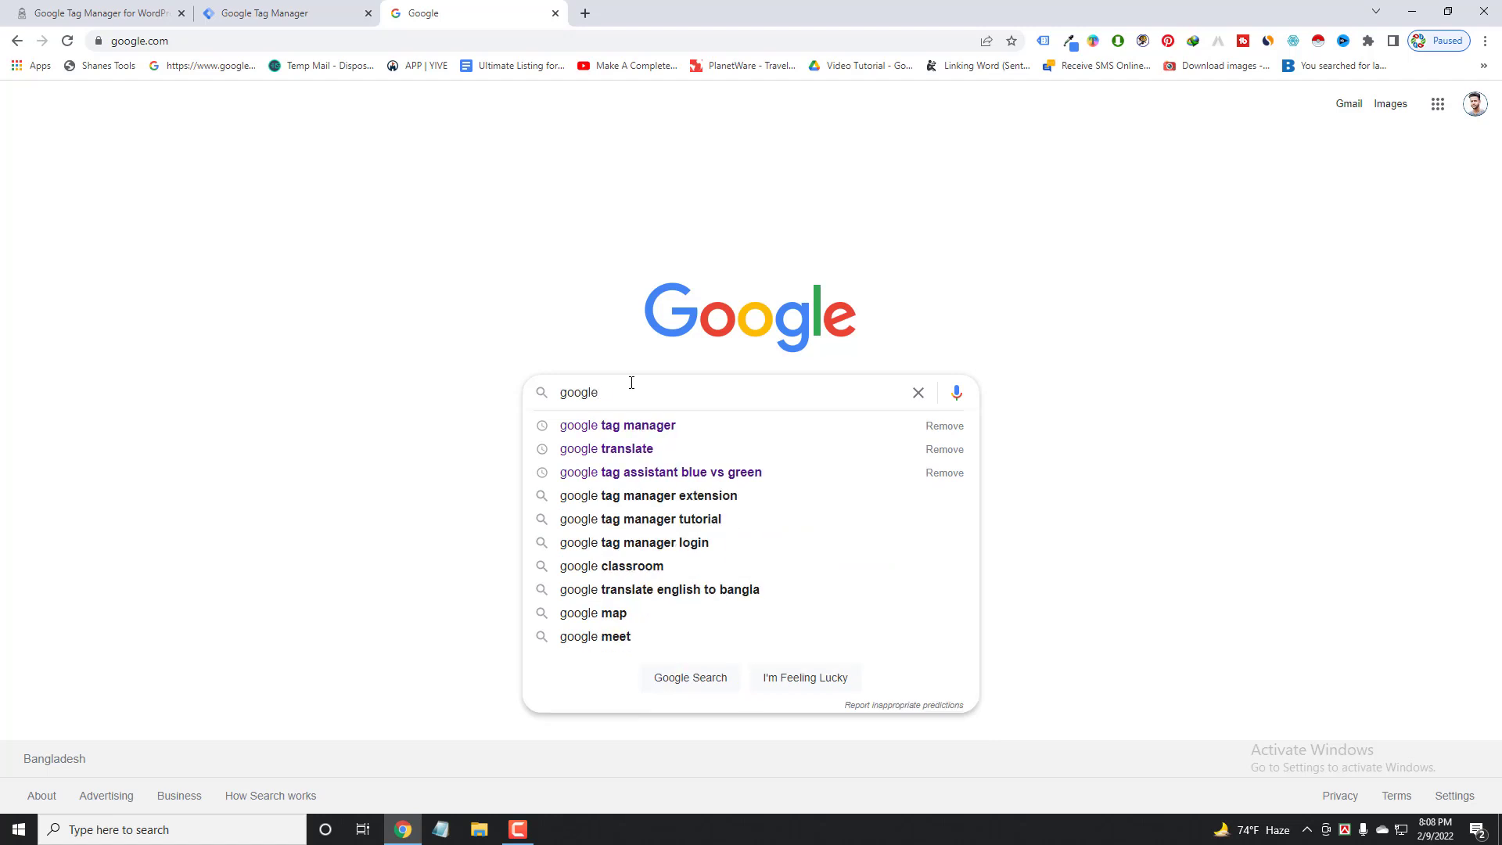
text(tag)
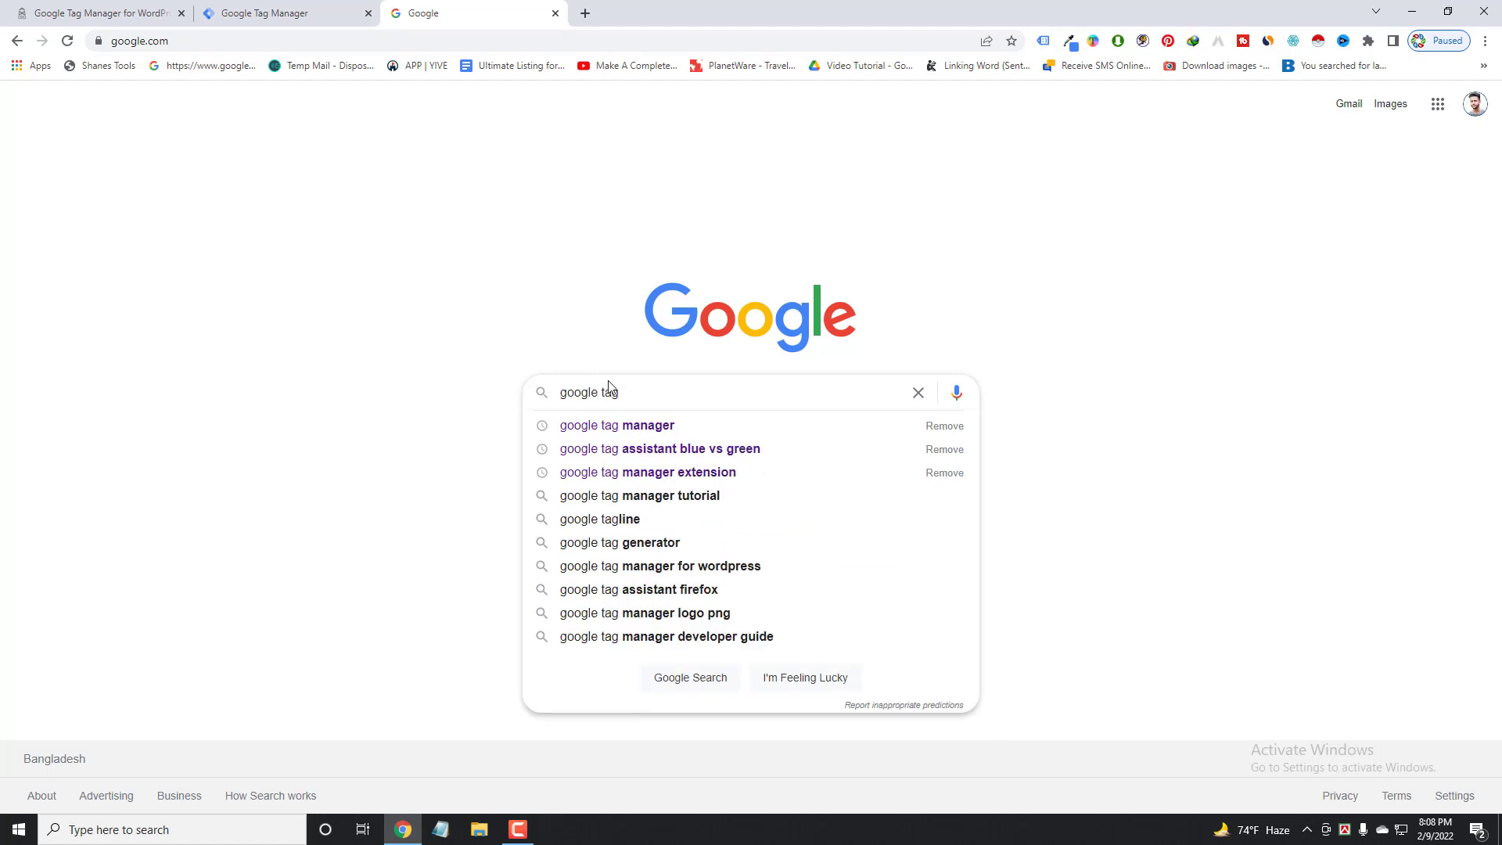
click(637, 473)
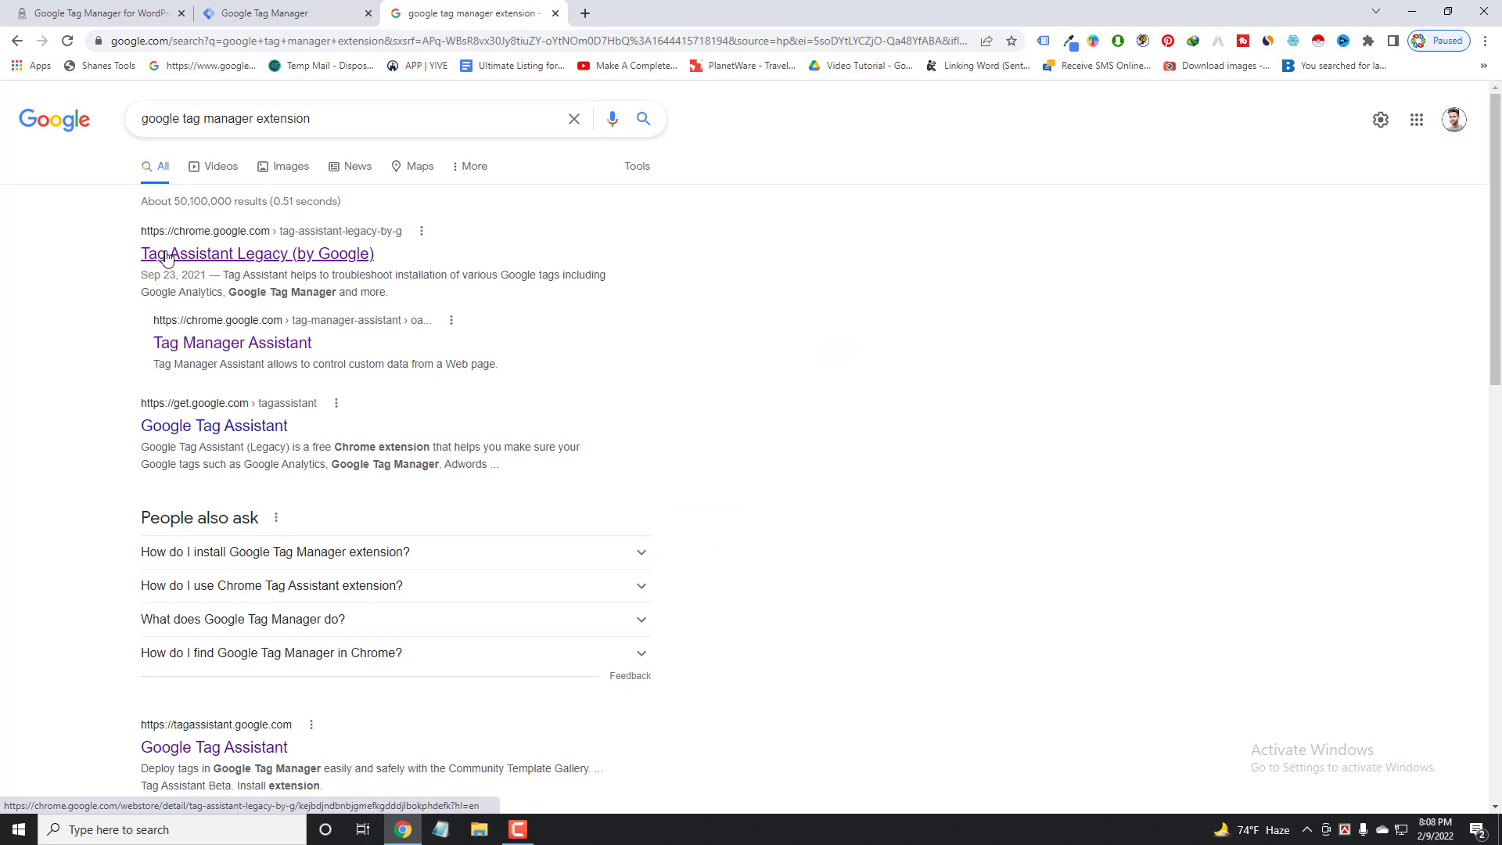
click(303, 259)
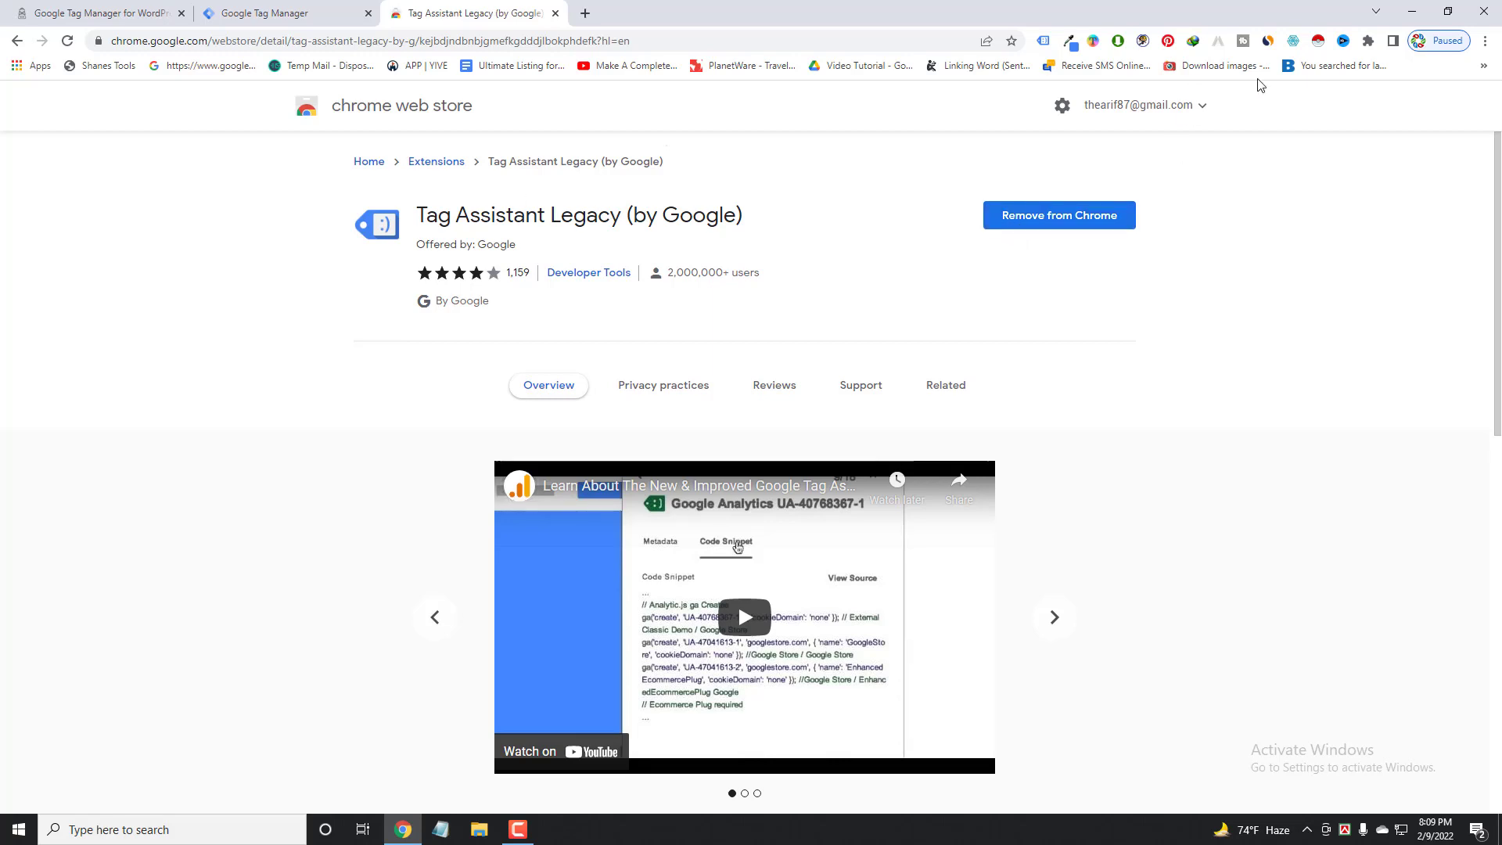
Open the backwares.com storefront in a new browser tab.
click(585, 13)
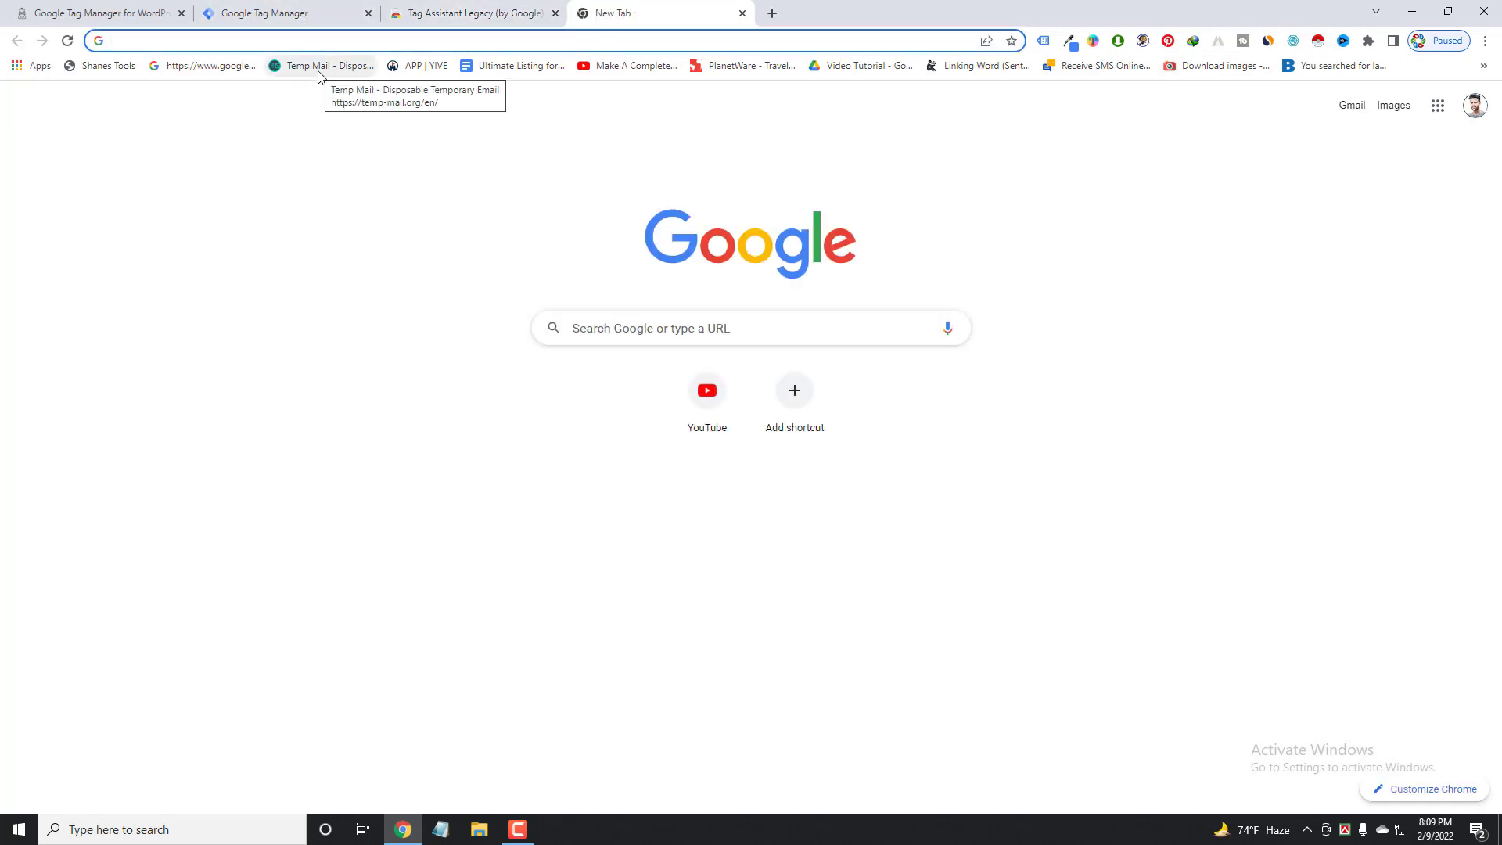
text(b)
key(Return)
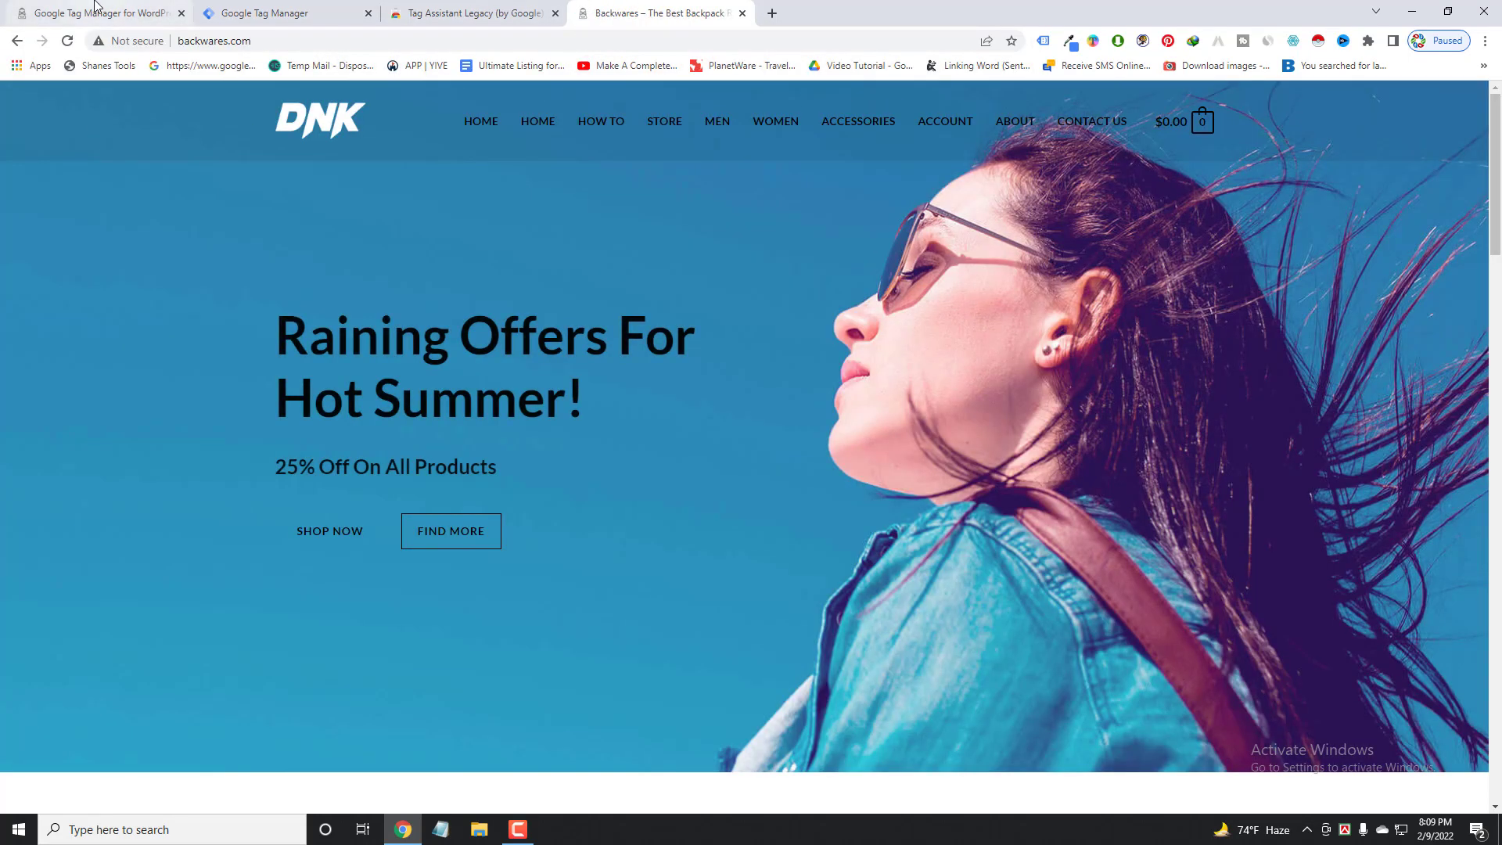
View the Submit Changes form of the backwares.com Tag Manager workspace, close it without publishing, and return to the storefront.
click(157, 13)
click(295, 9)
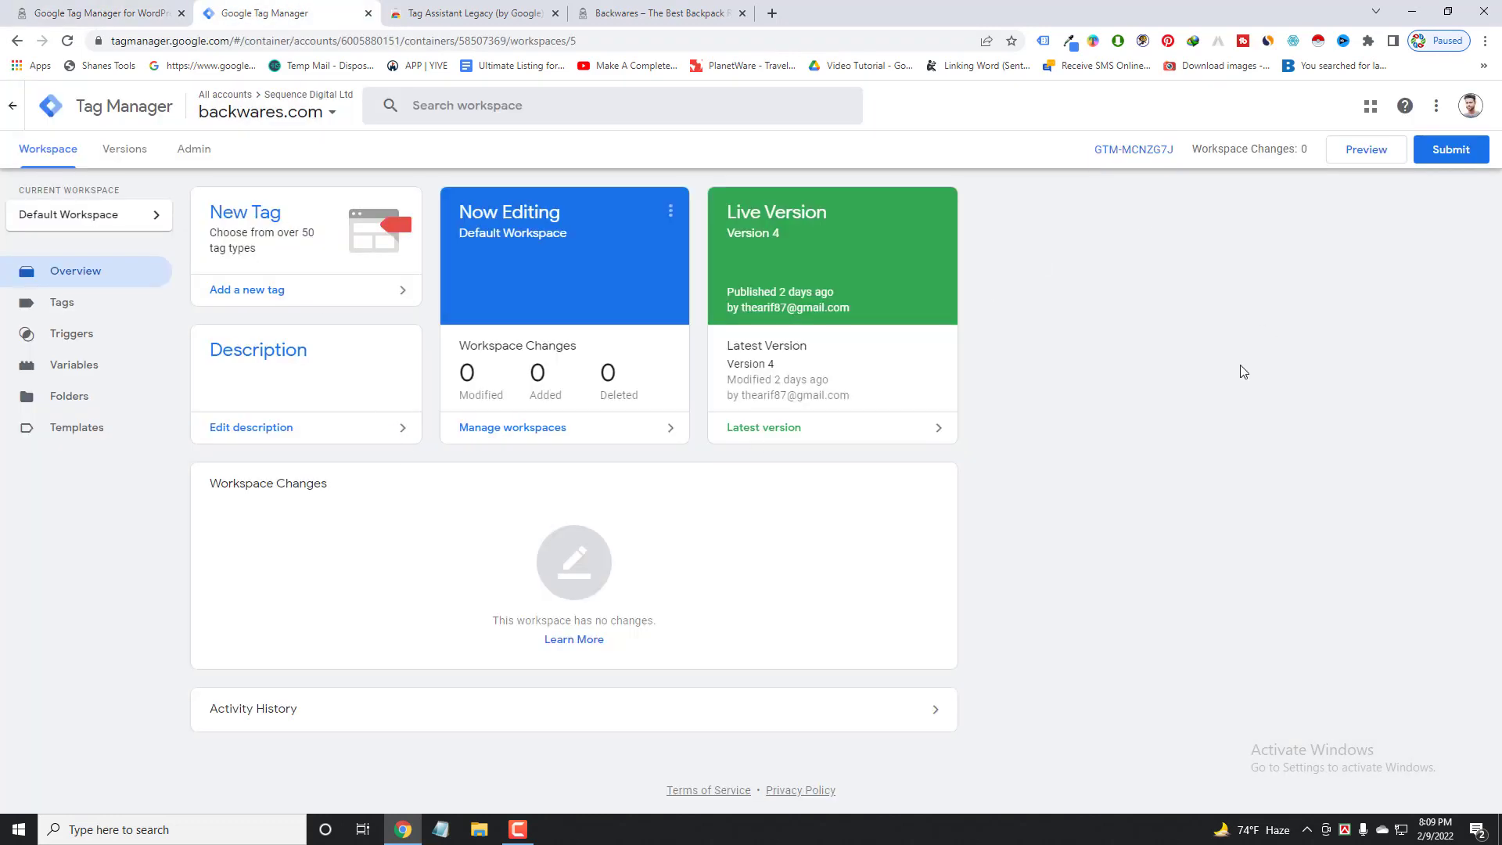
triple_click(879, 168)
click(1451, 150)
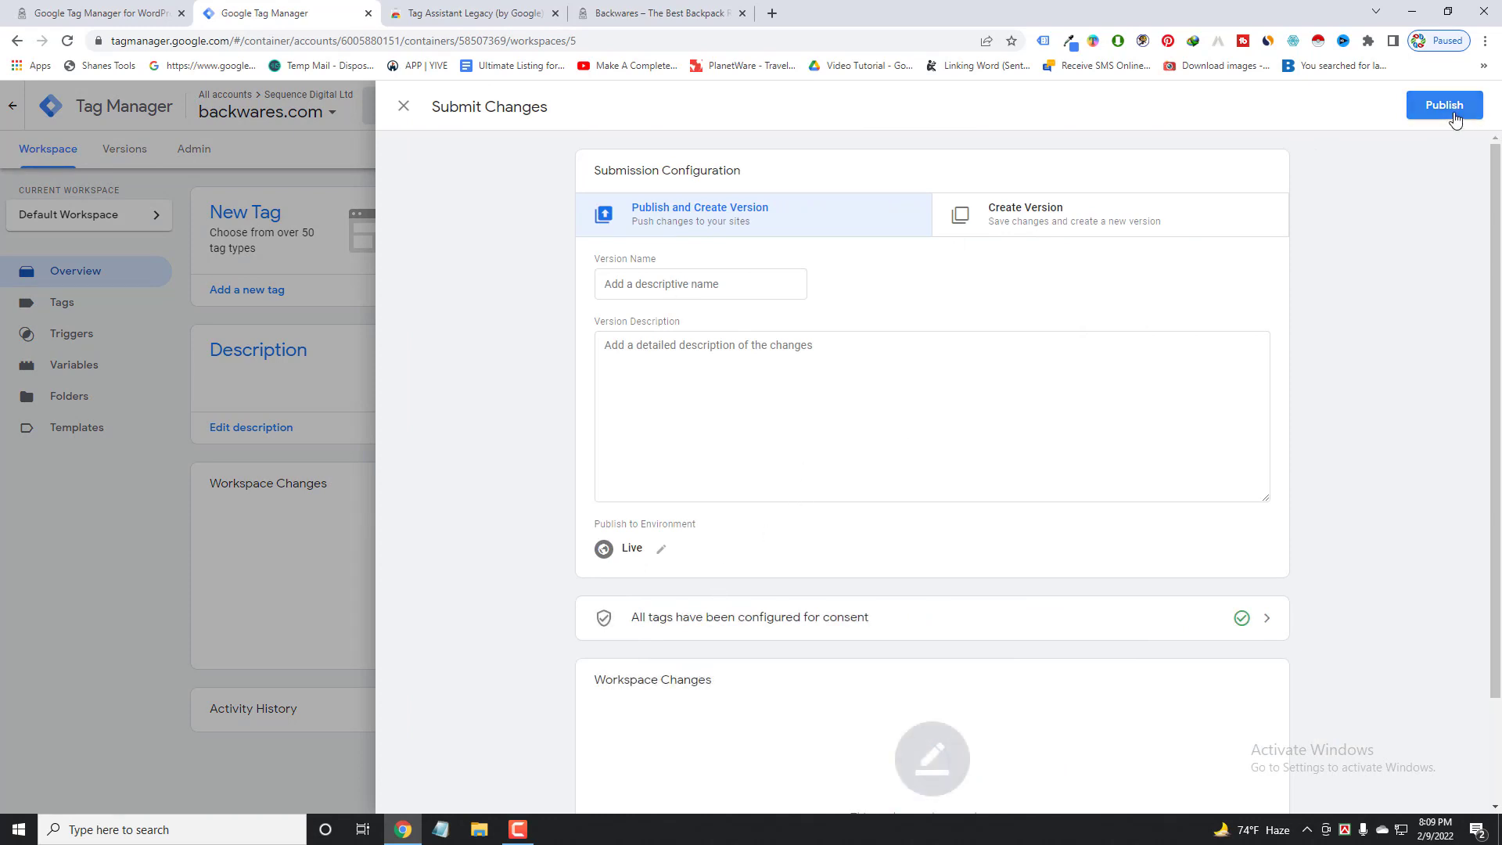
click(186, 510)
click(618, 12)
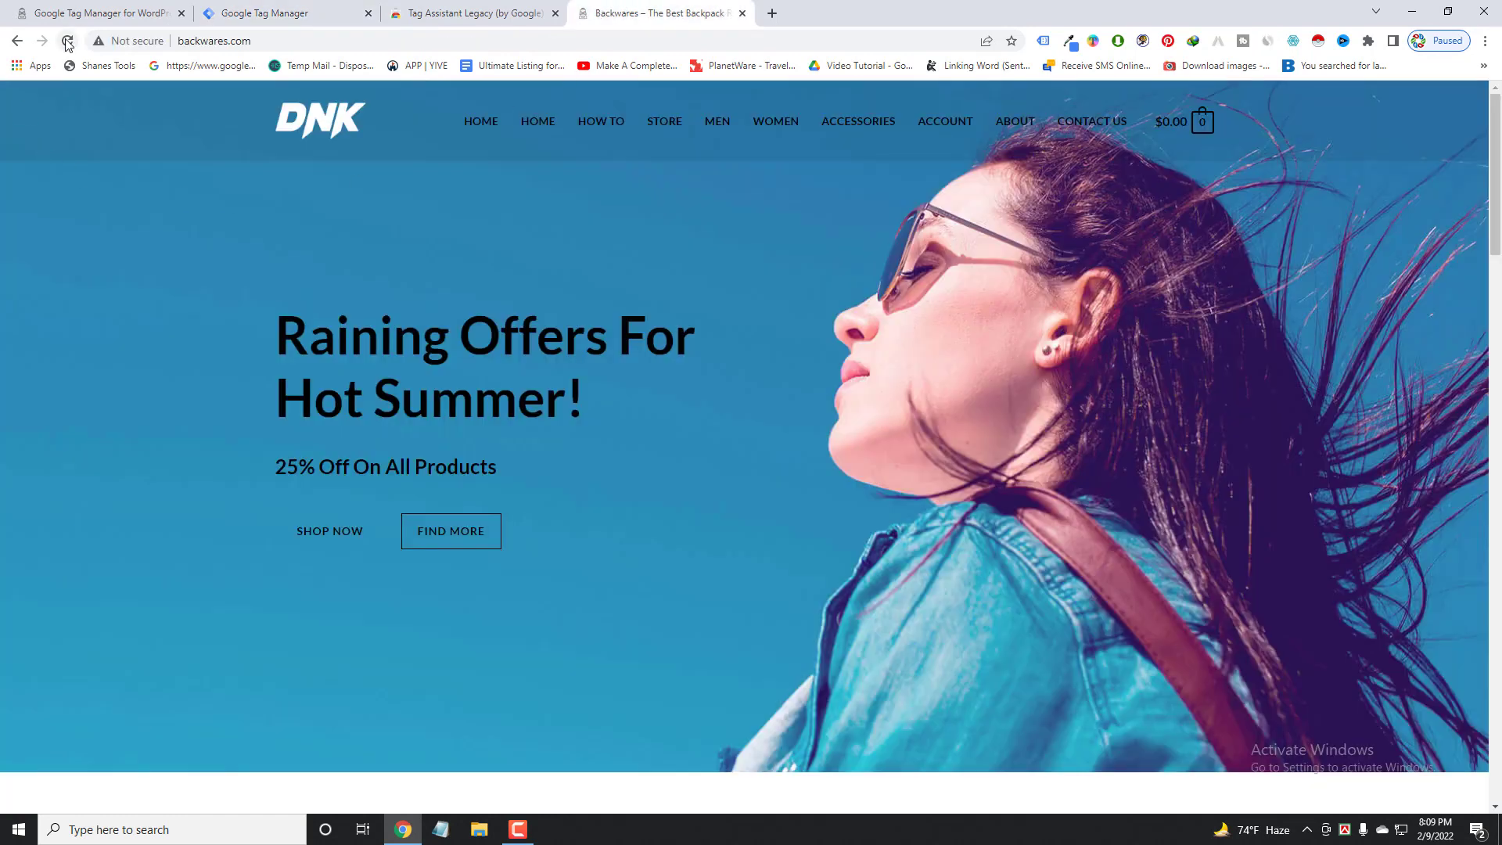
Enable Tag Assistant Legacy on the backwares.com storefront, reload the page, and check the tag analysis result.
click(1044, 40)
click(739, 209)
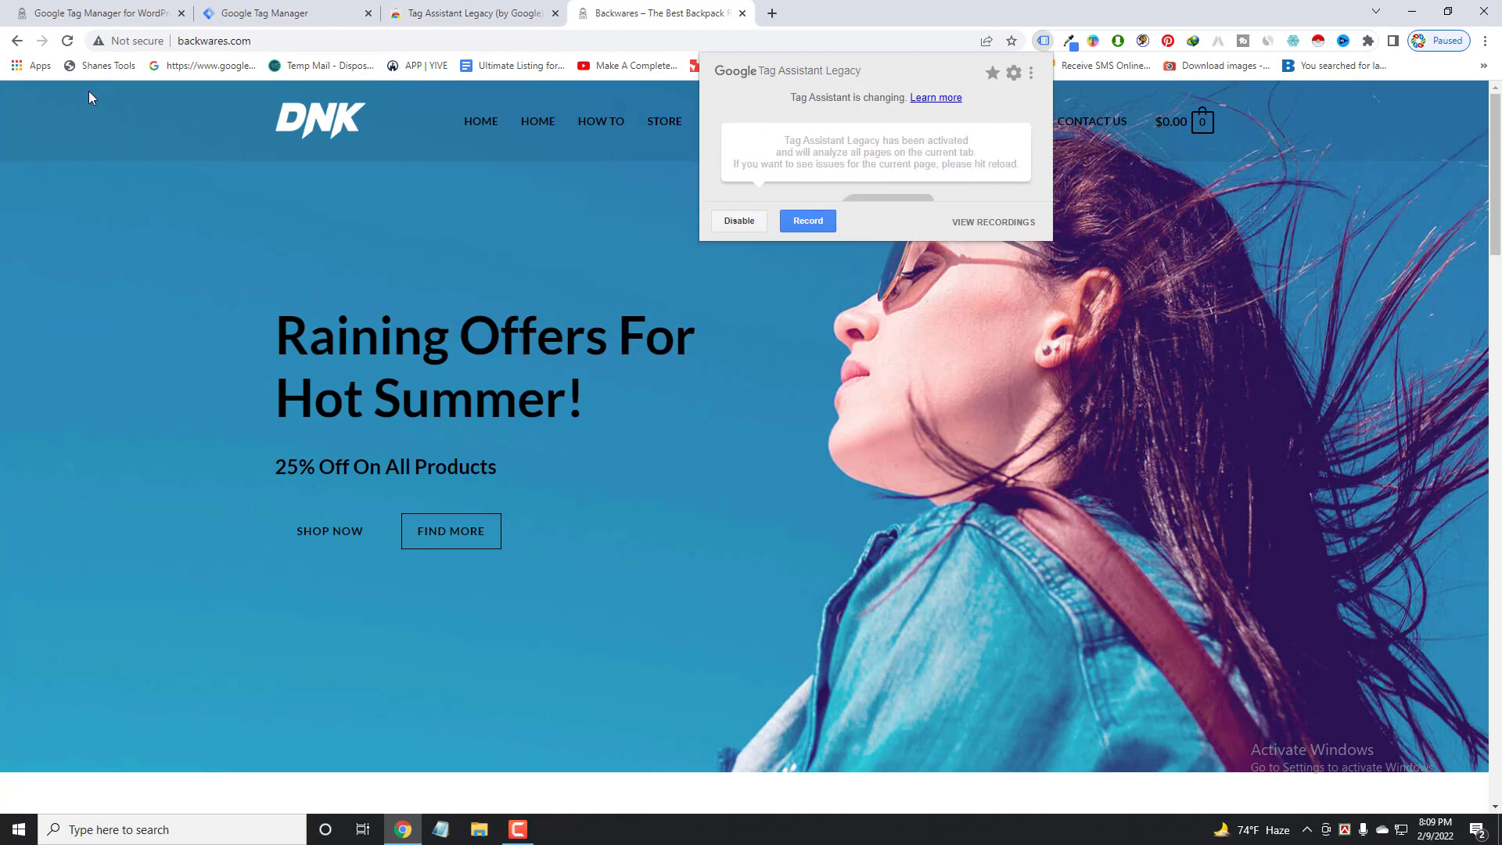
click(69, 43)
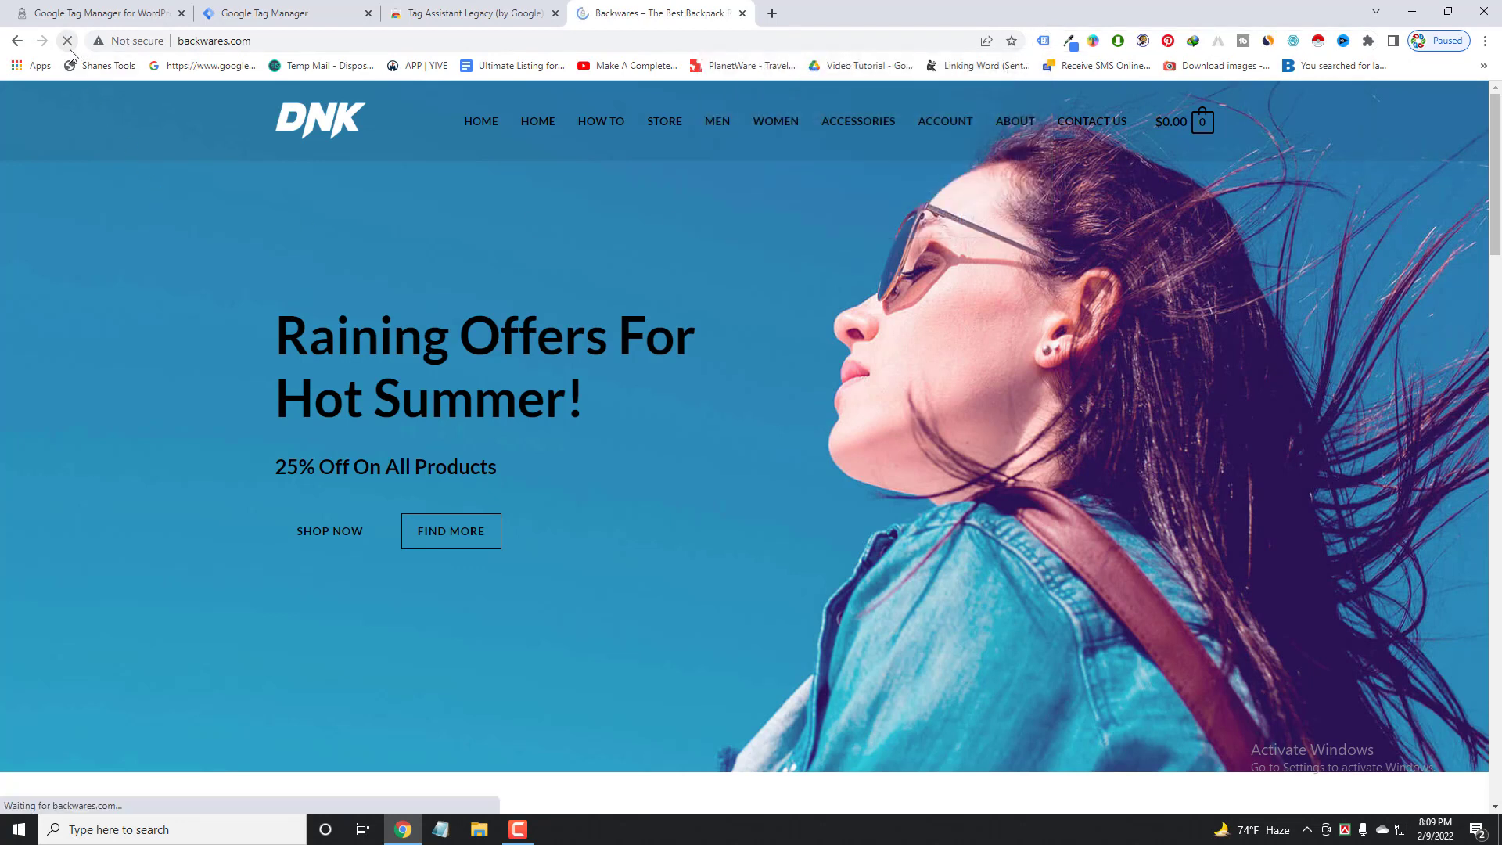
click(1043, 41)
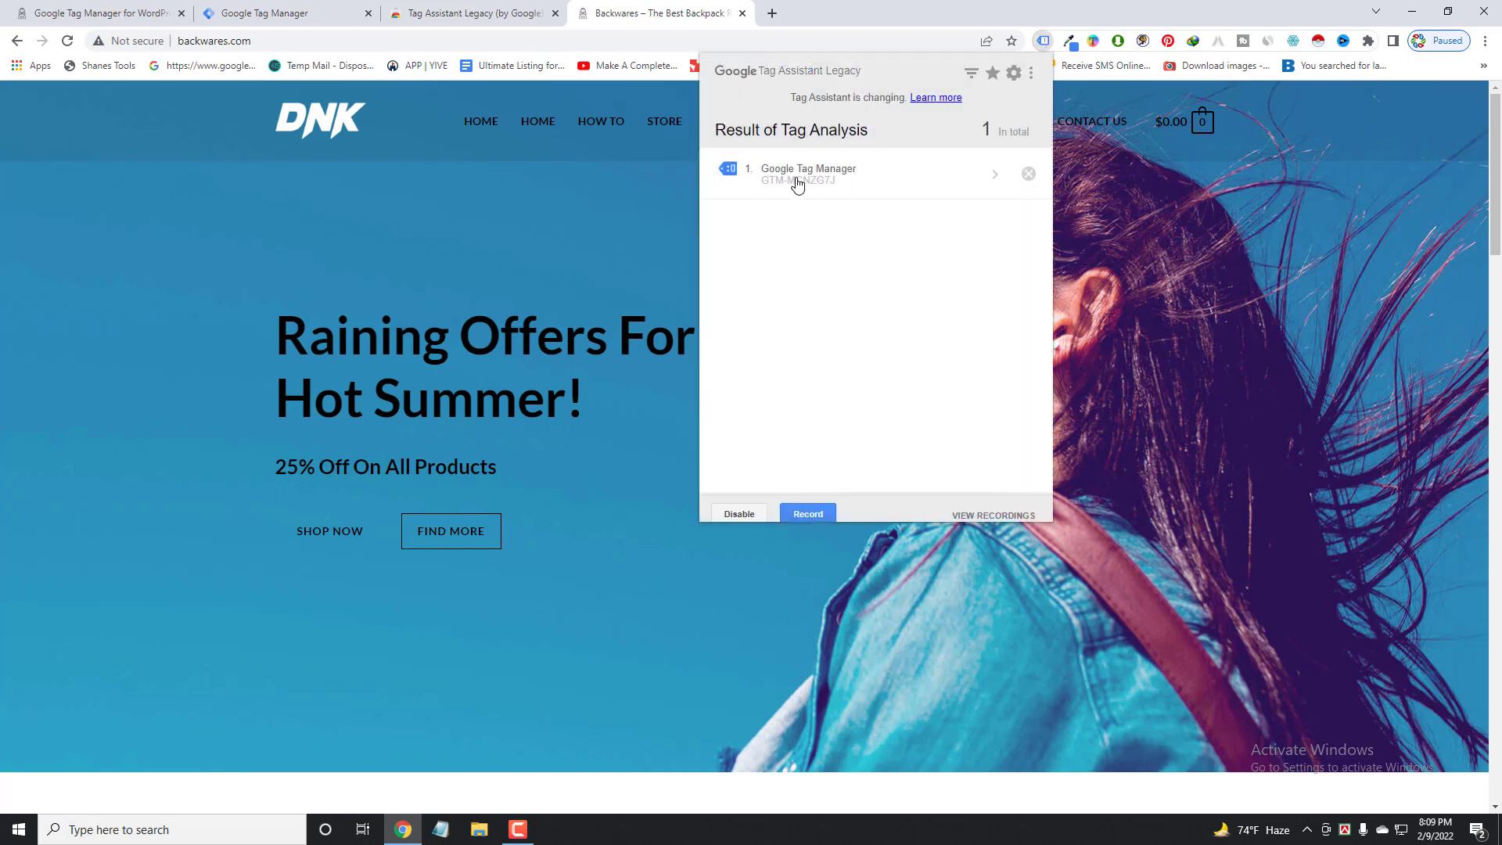
click(594, 207)
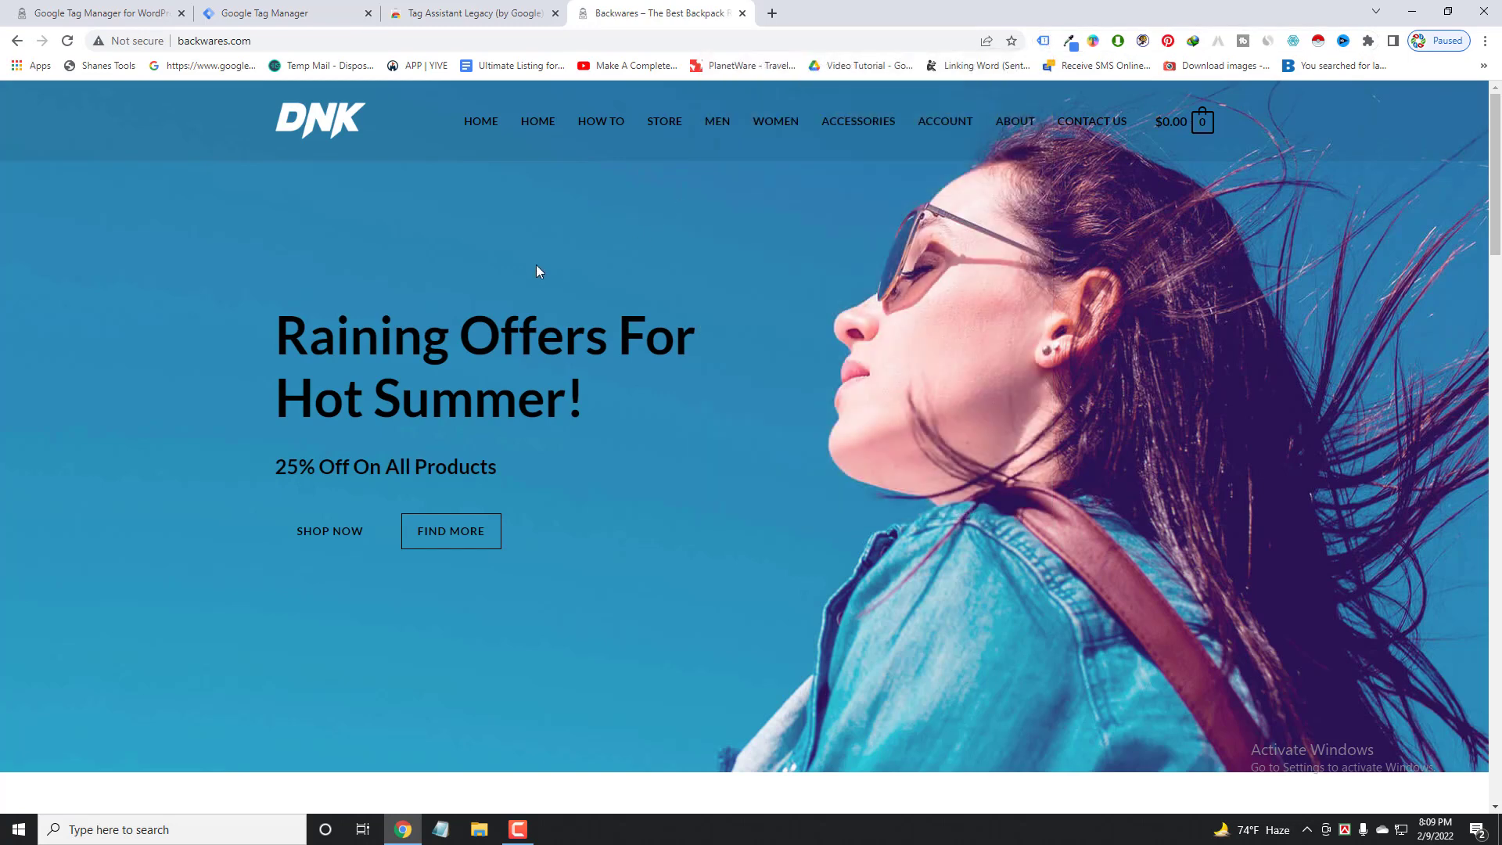